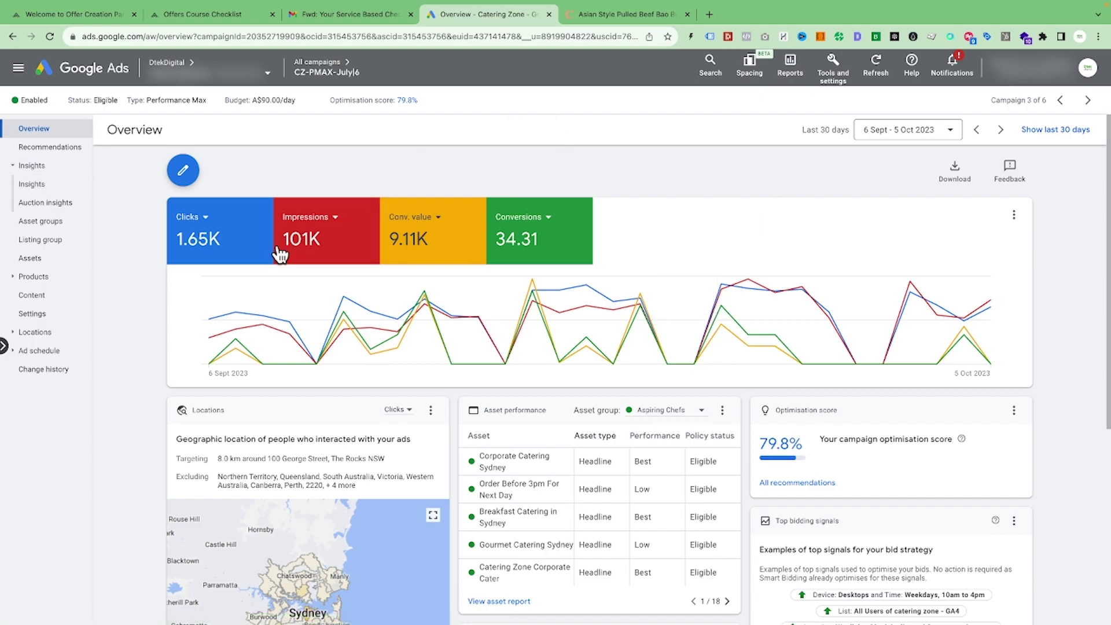
# Step: Open the campaign's Insights page and set its reporting period to the last 28 days
pyautogui.click(28, 184)
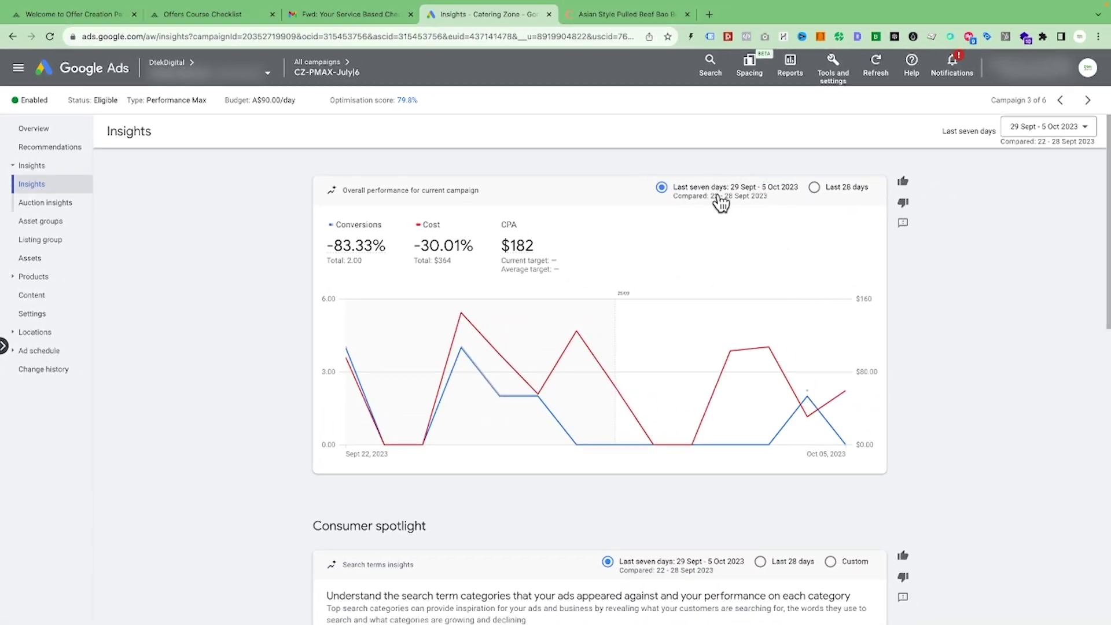
pyautogui.click(824, 191)
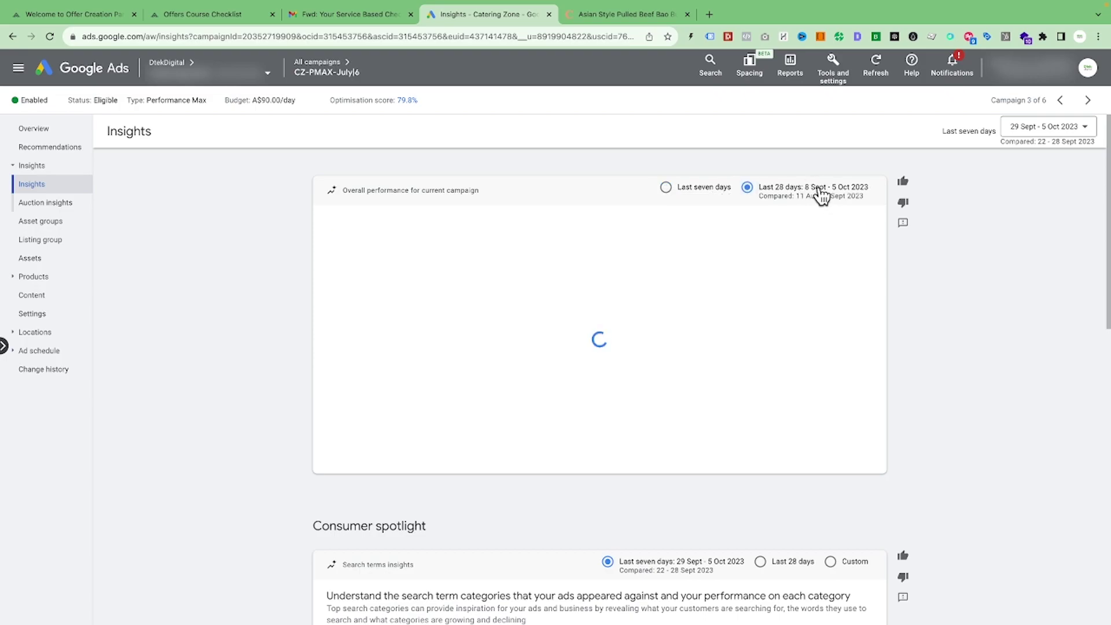
pyautogui.click(1068, 127)
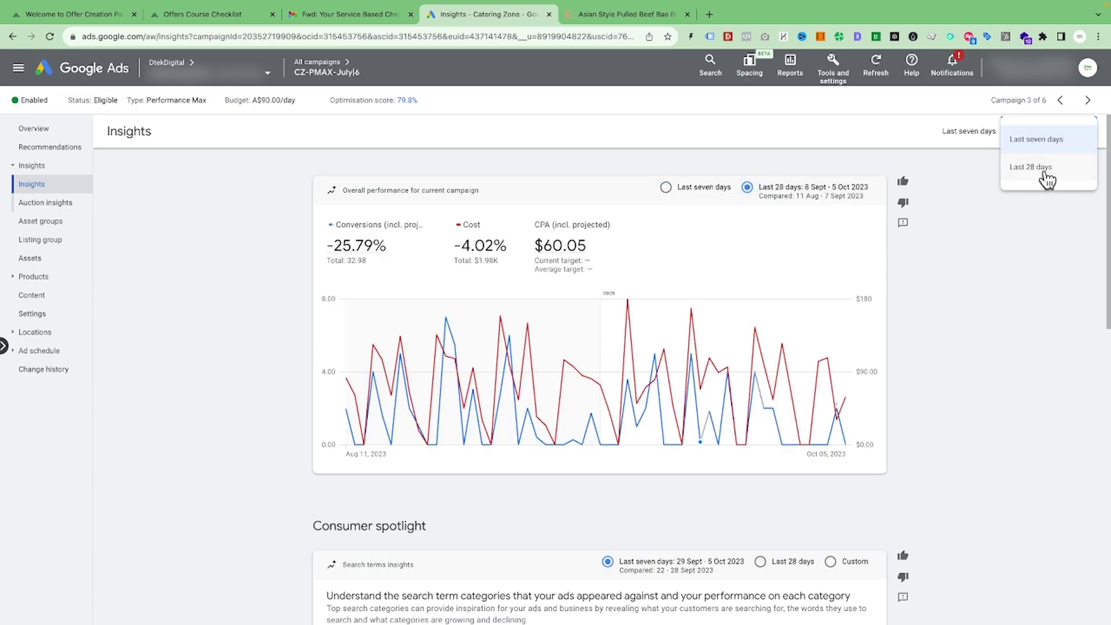
pyautogui.click(1048, 174)
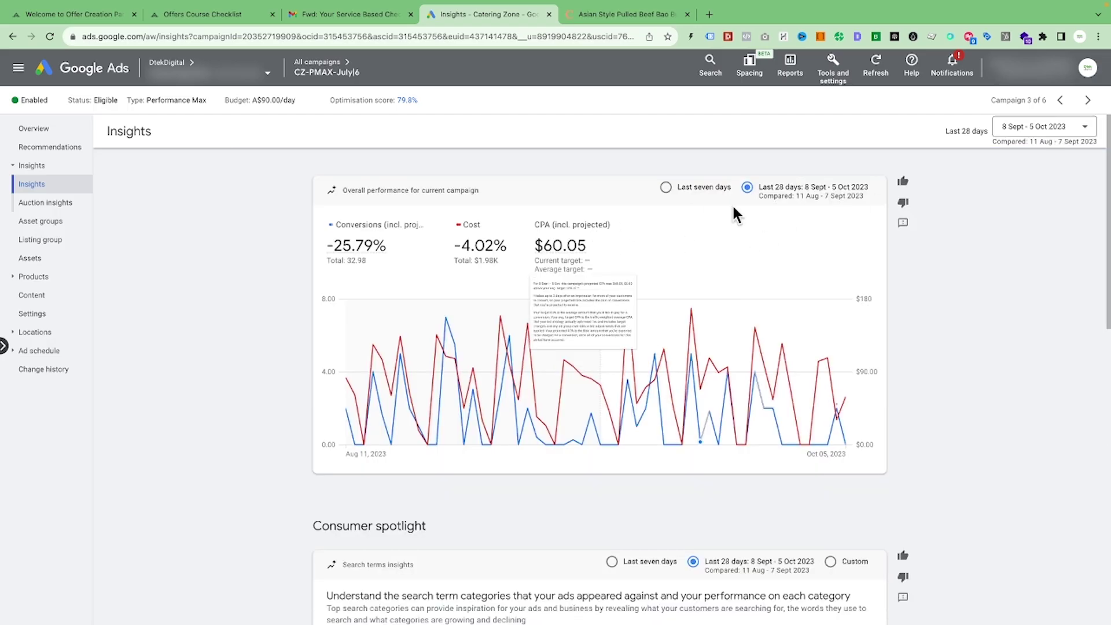
# Step: Set the search terms insights to a custom range of 1 Jul to 30 Sept 2023 with period comparison turned off
pyautogui.scroll(-5, 685, 308)
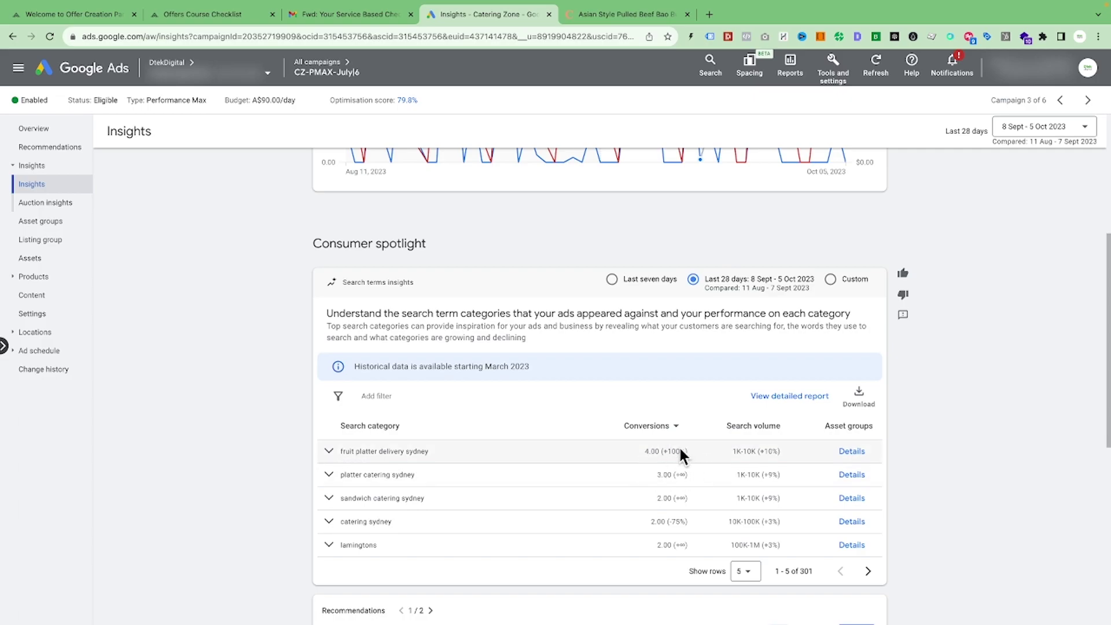
pyautogui.scroll(-1, 815, 466)
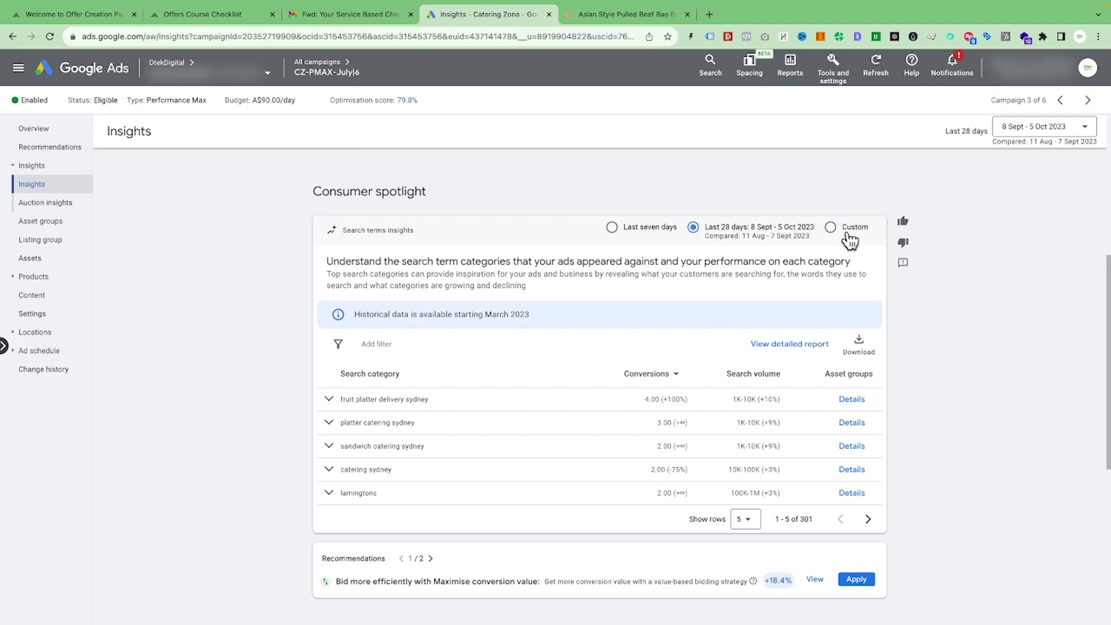
pyautogui.click(831, 227)
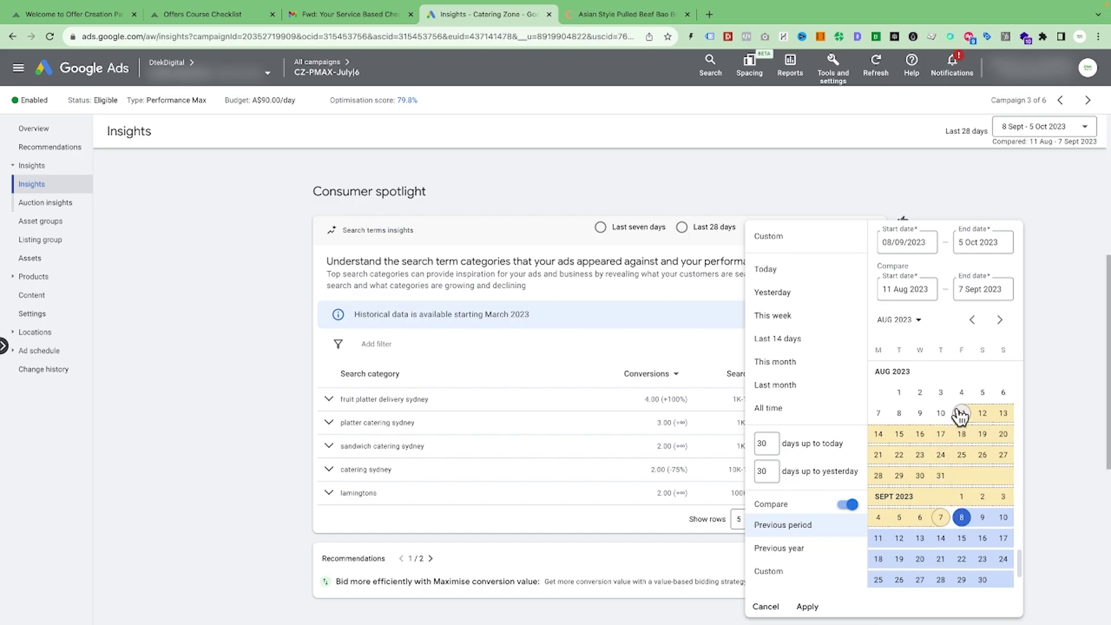
pyautogui.scroll(2, 961, 417)
pyautogui.scroll(1, 958, 415)
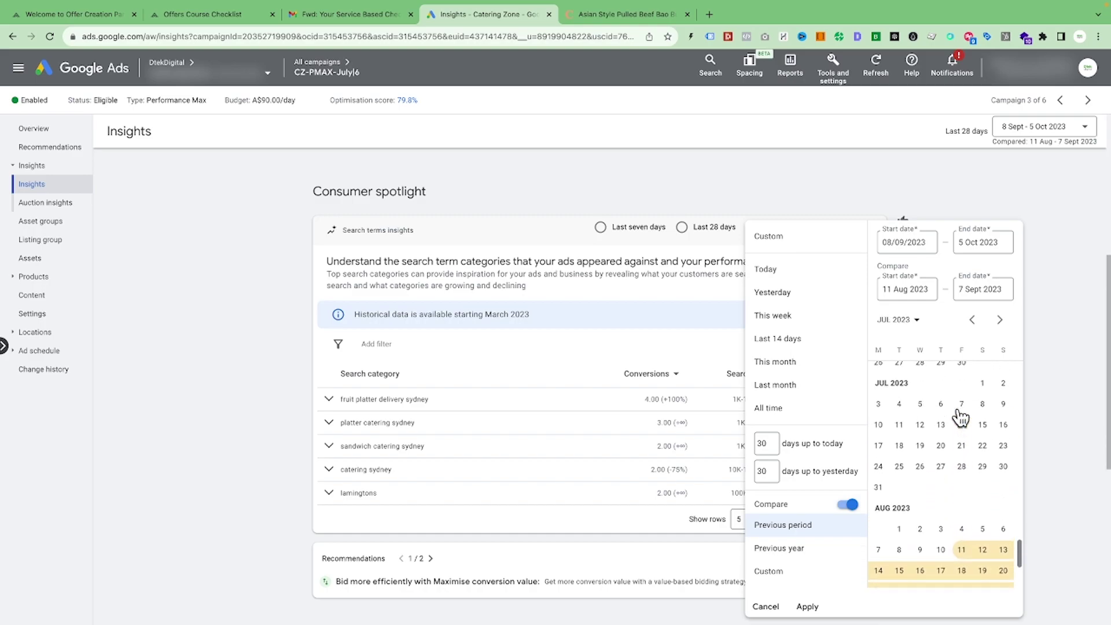
pyautogui.click(983, 387)
pyautogui.scroll(-3, 982, 429)
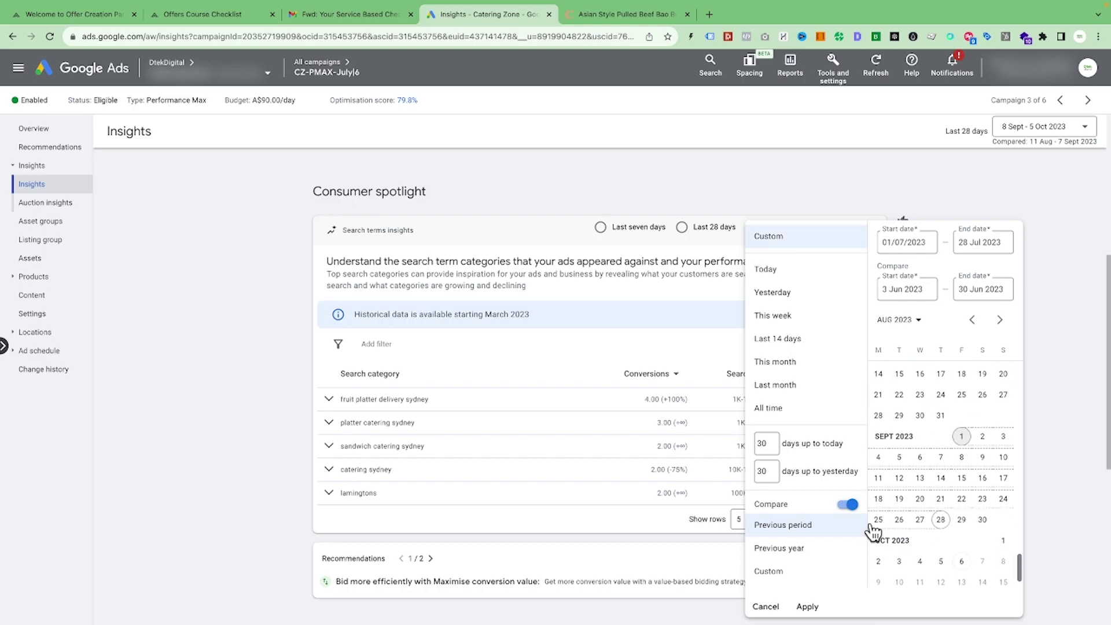
pyautogui.click(848, 505)
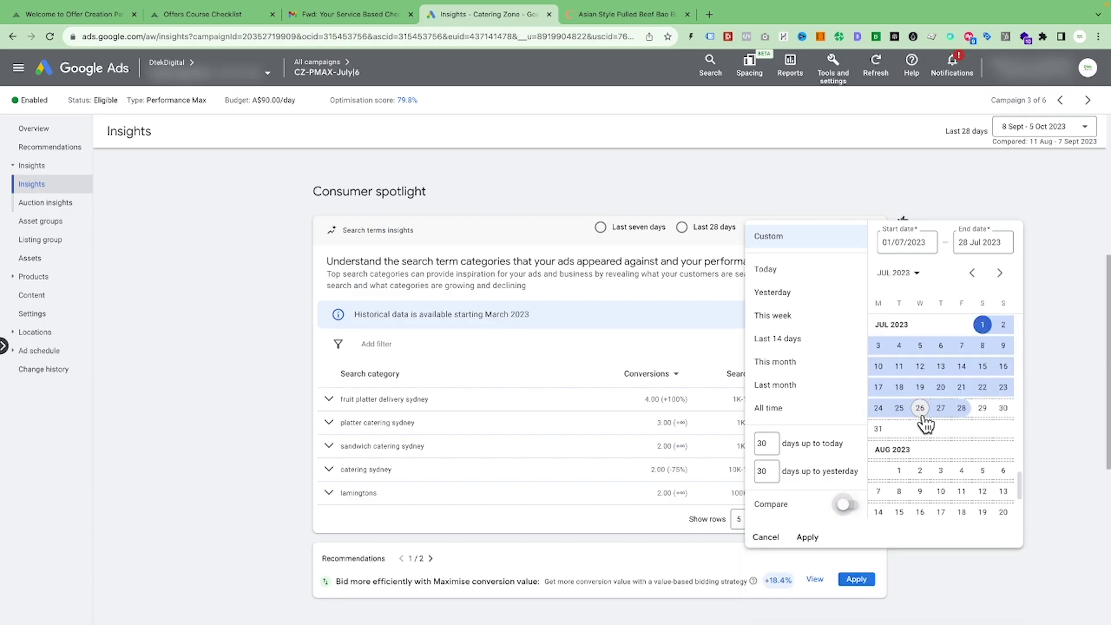
pyautogui.click(983, 325)
pyautogui.scroll(-3, 983, 372)
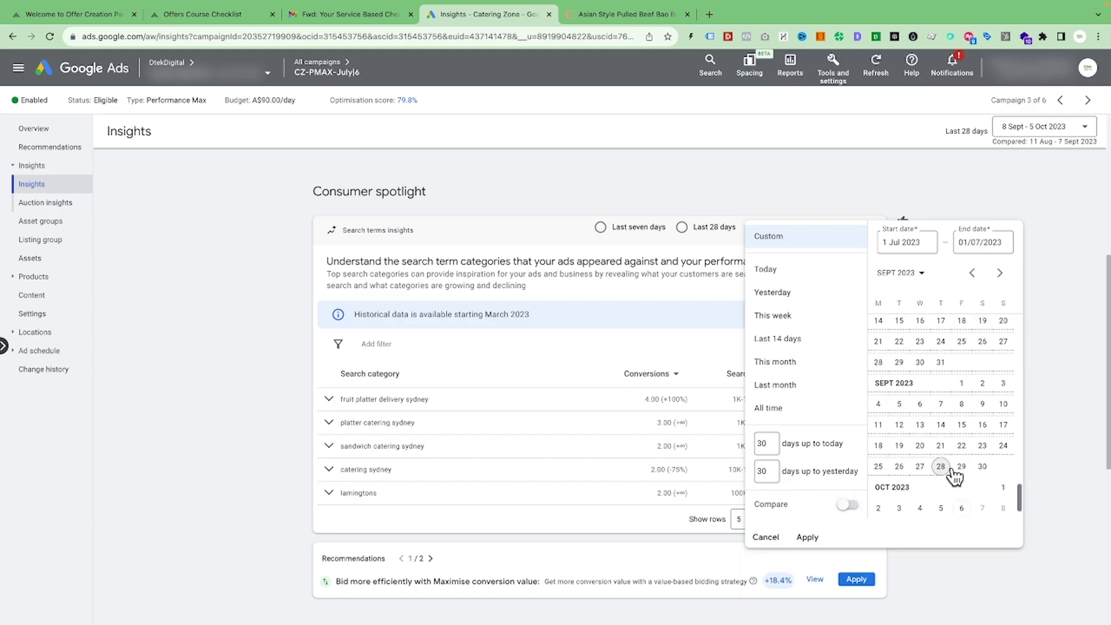
pyautogui.click(982, 466)
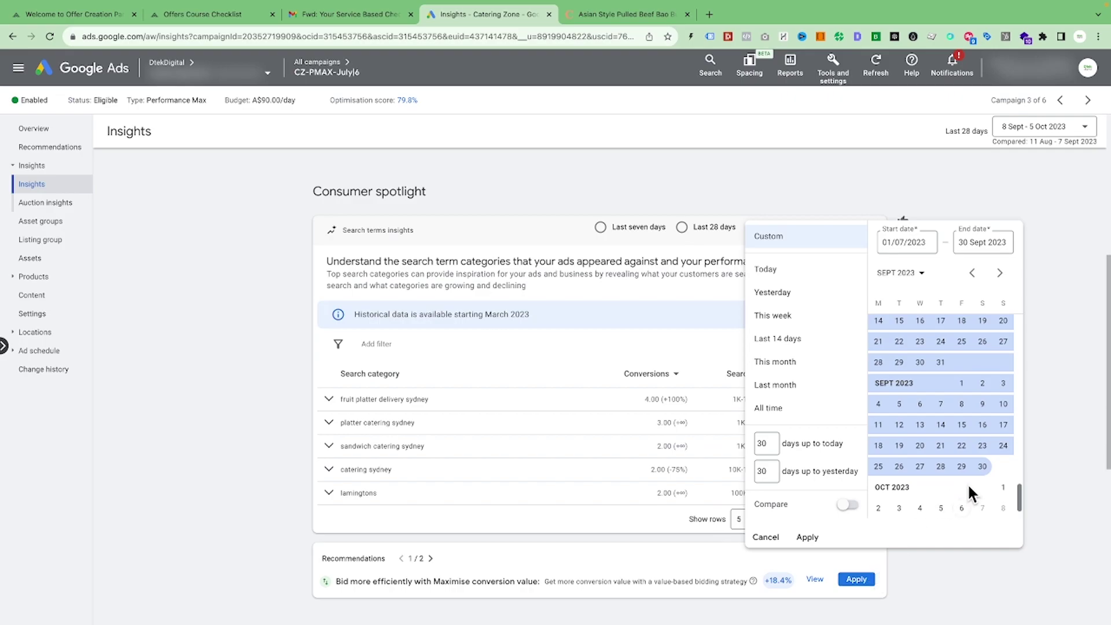
pyautogui.click(809, 538)
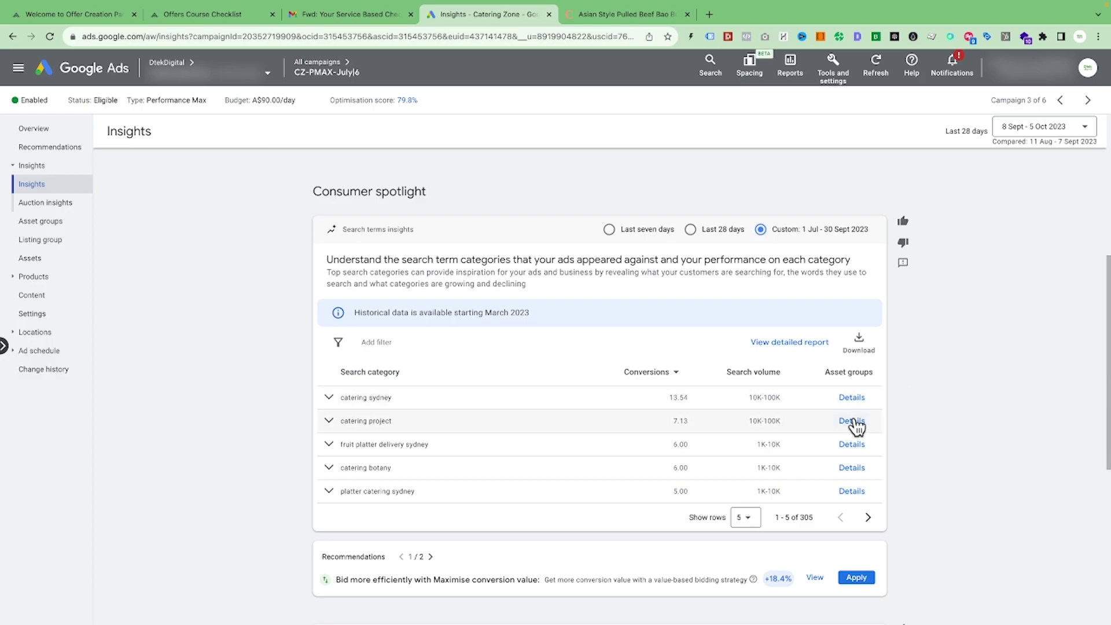
# Step: Expand the "catering sydney" search category and examine its subcategories, example search terms and conversions
pyautogui.click(329, 399)
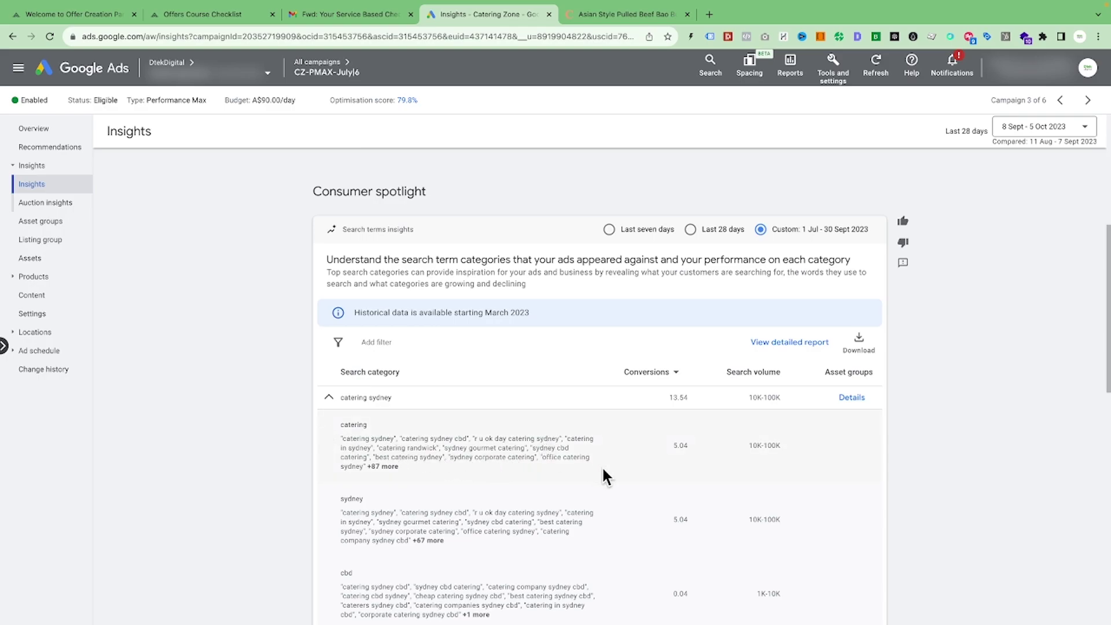
pyautogui.scroll(-1, 602, 466)
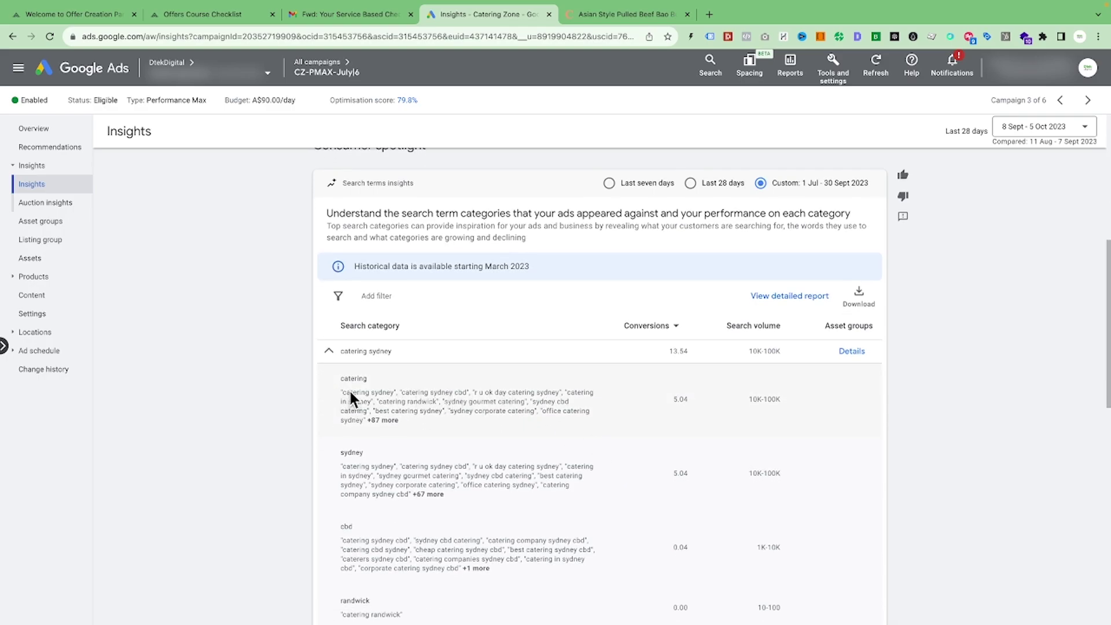
pyautogui.scroll(-1, 443, 394)
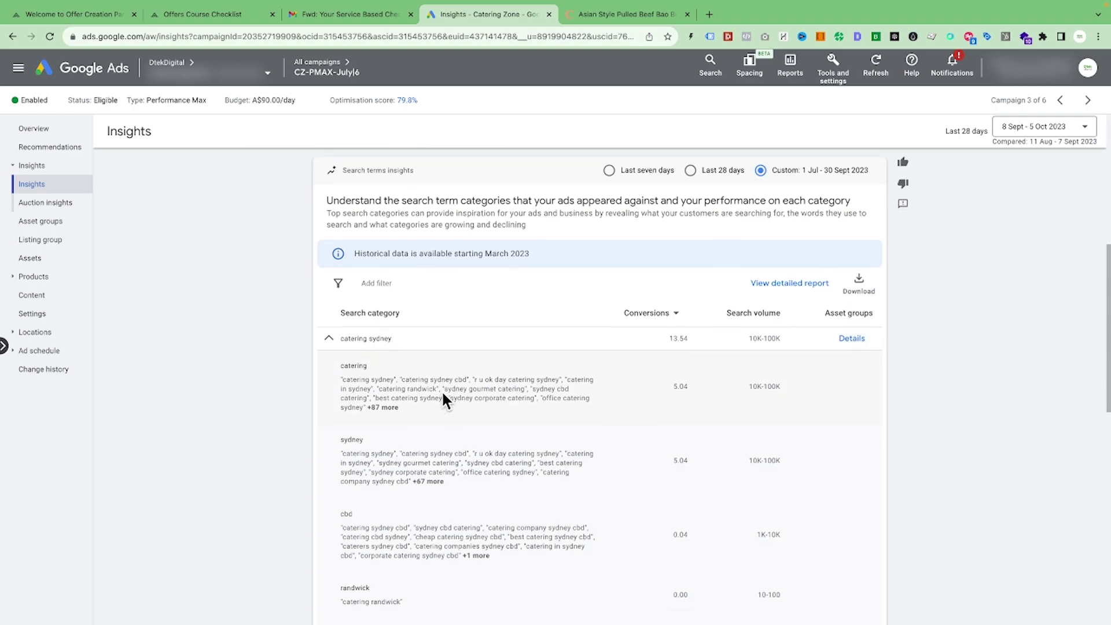
pyautogui.scroll(-2, 444, 394)
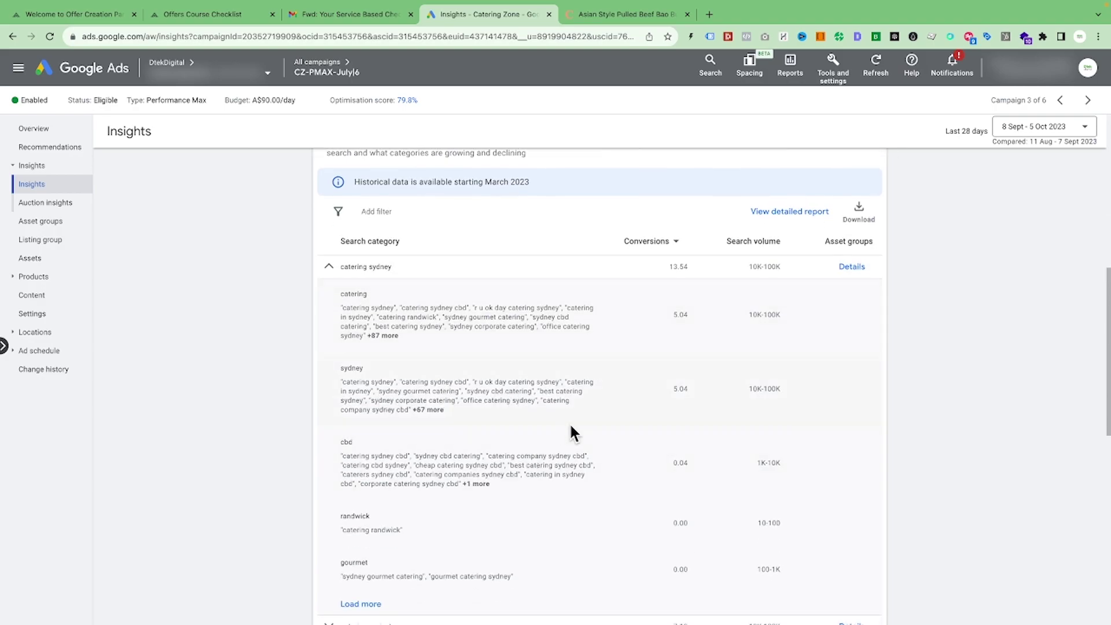
pyautogui.scroll(-1, 536, 406)
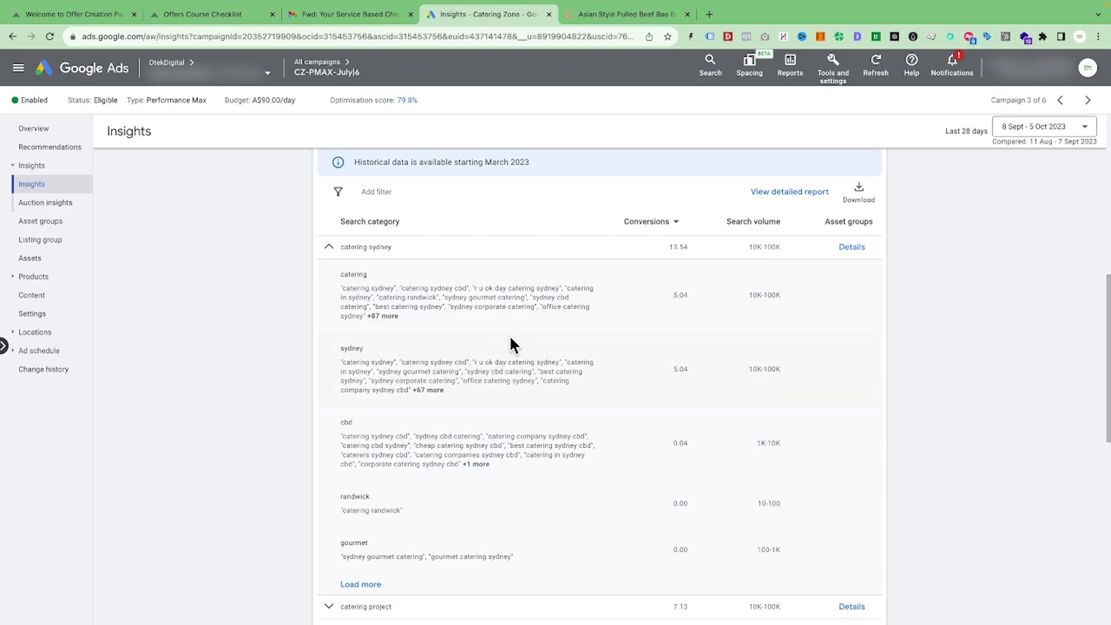
pyautogui.scroll(-4, 532, 347)
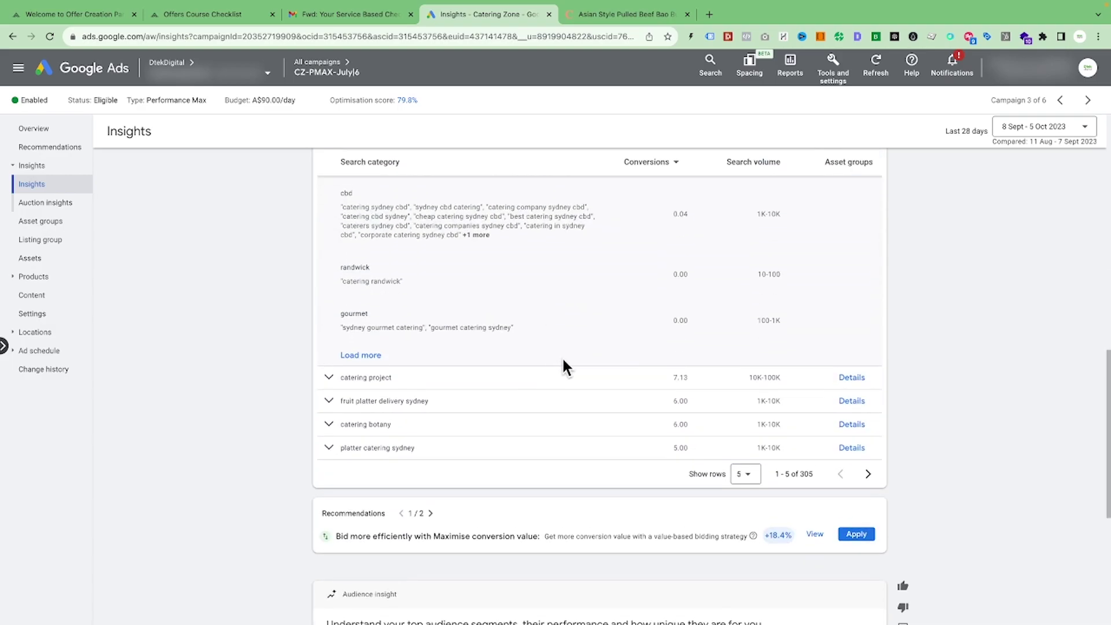
pyautogui.scroll(5, 810, 353)
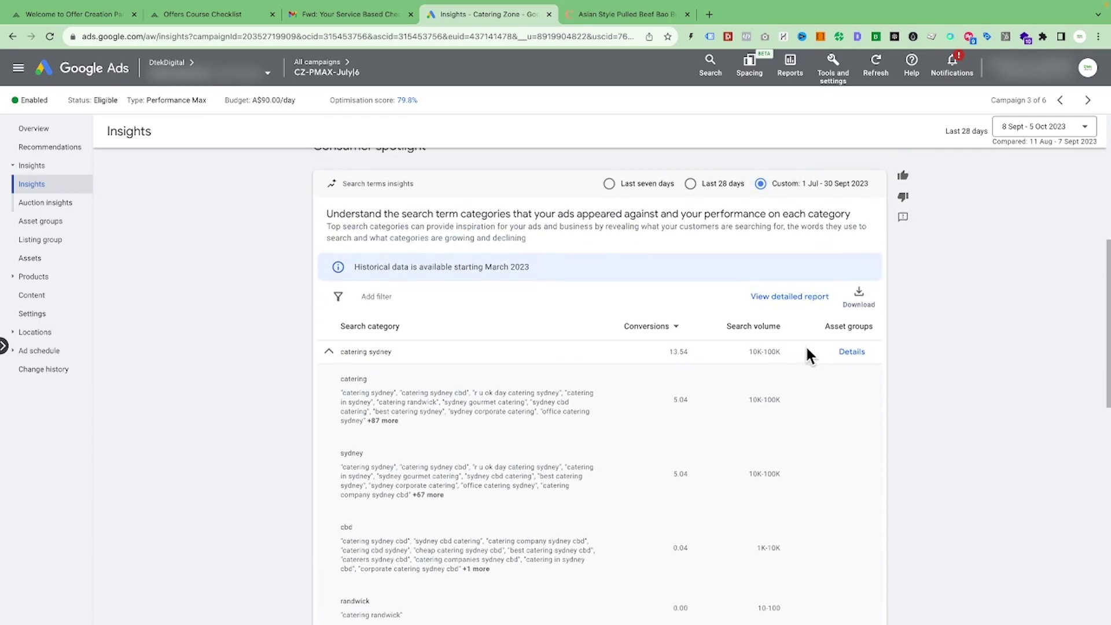
# Step: Open the details for "catering sydney", inspect the individual terms under "catering", and collapse both levels again
pyautogui.click(862, 352)
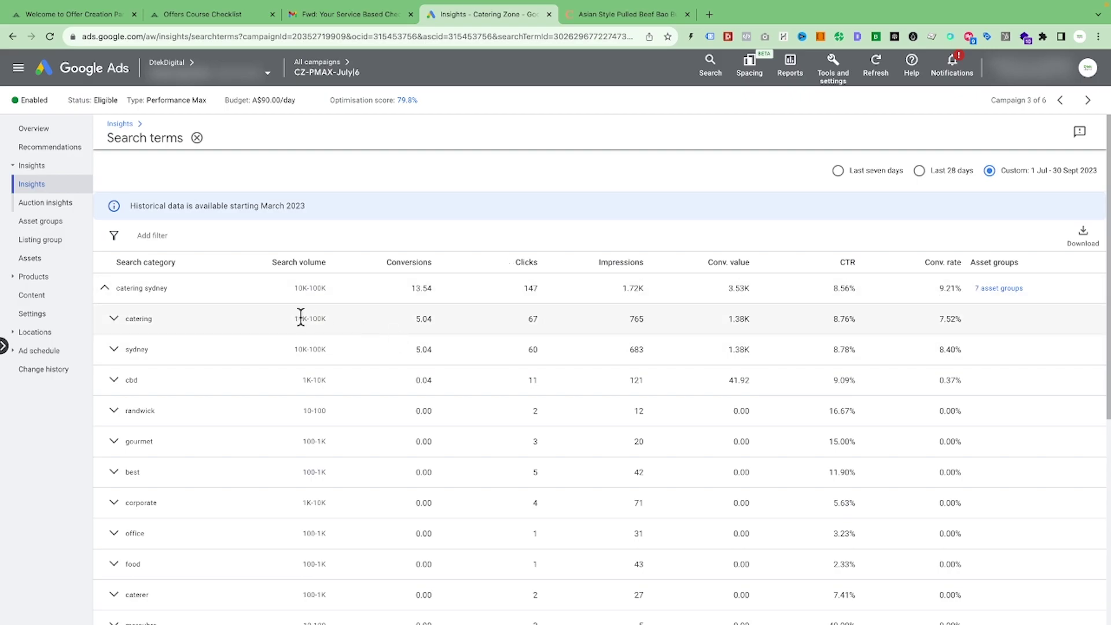
pyautogui.click(114, 322)
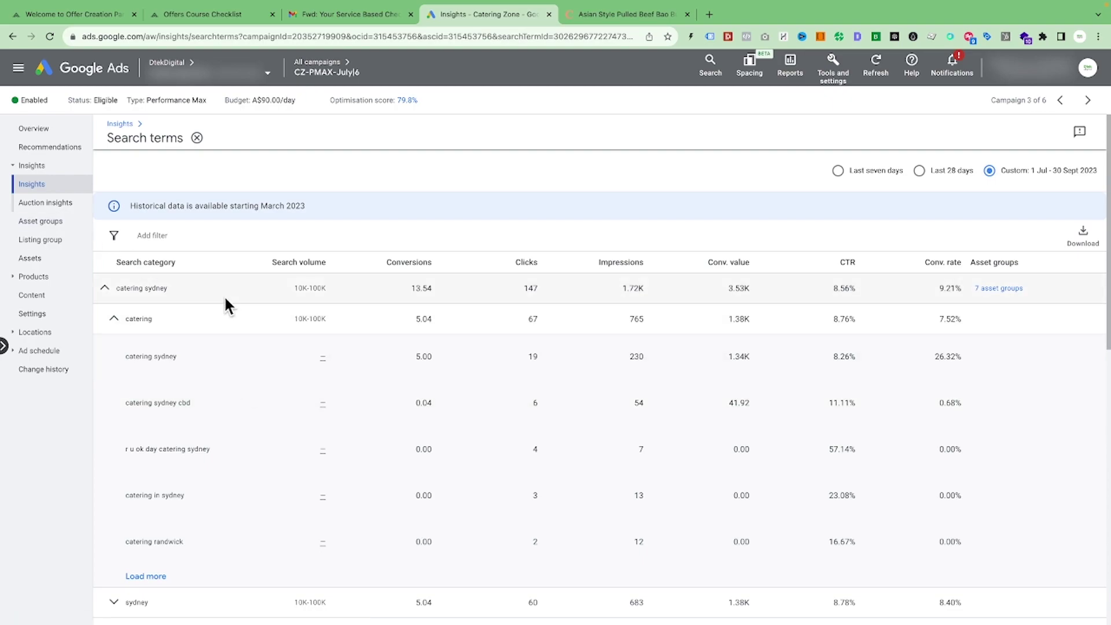
pyautogui.click(115, 320)
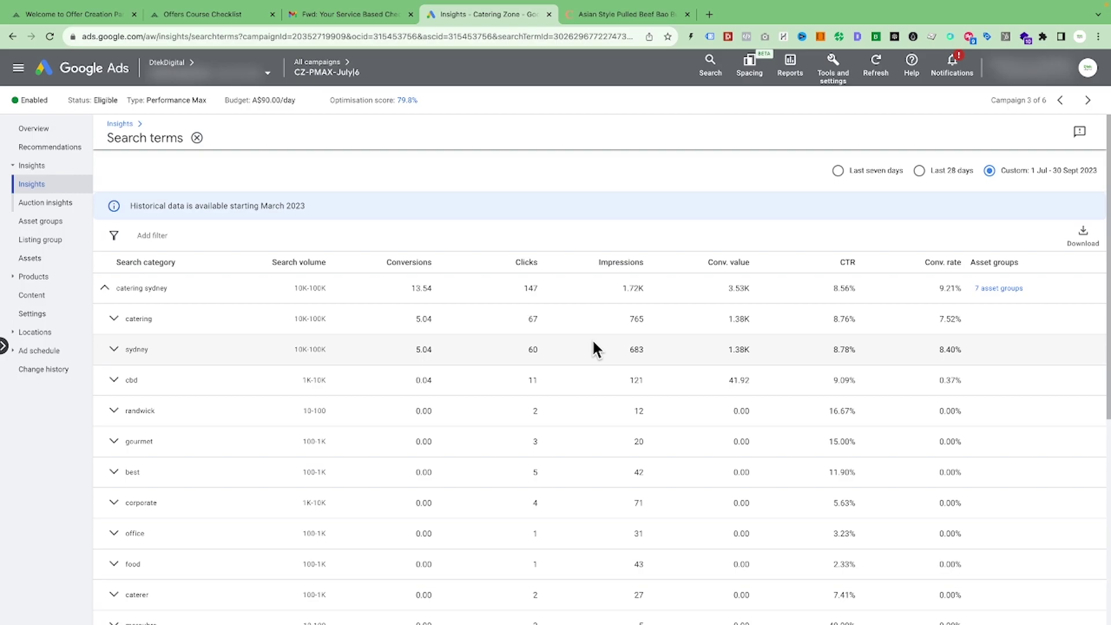
pyautogui.click(104, 289)
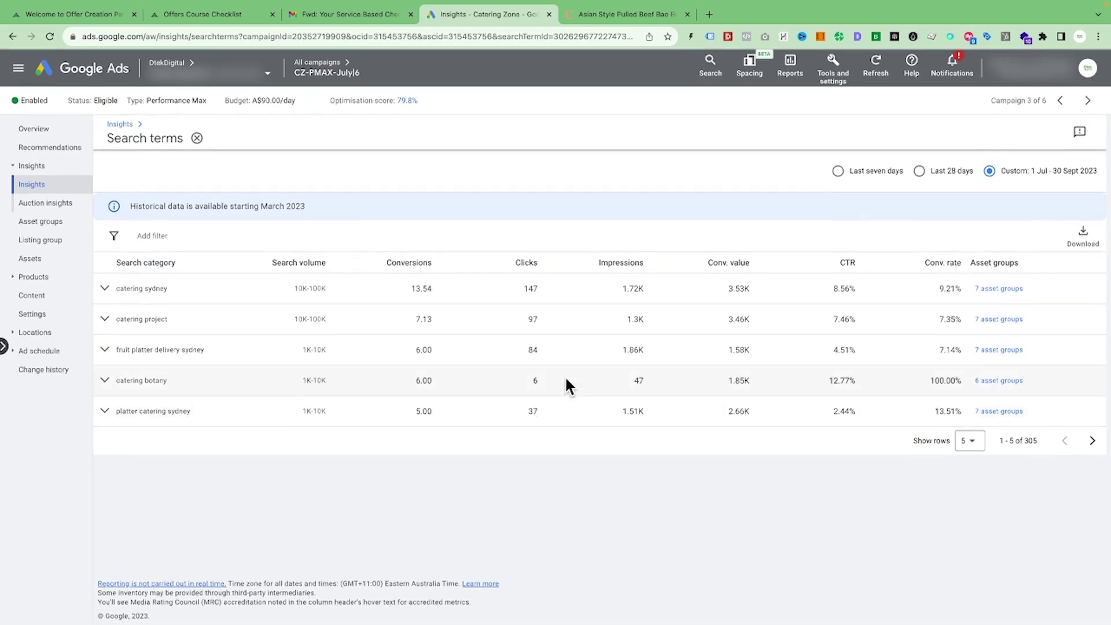
# Step: Return to the Insights page and examine the audience insight segments by share of impressions
pyautogui.click(33, 185)
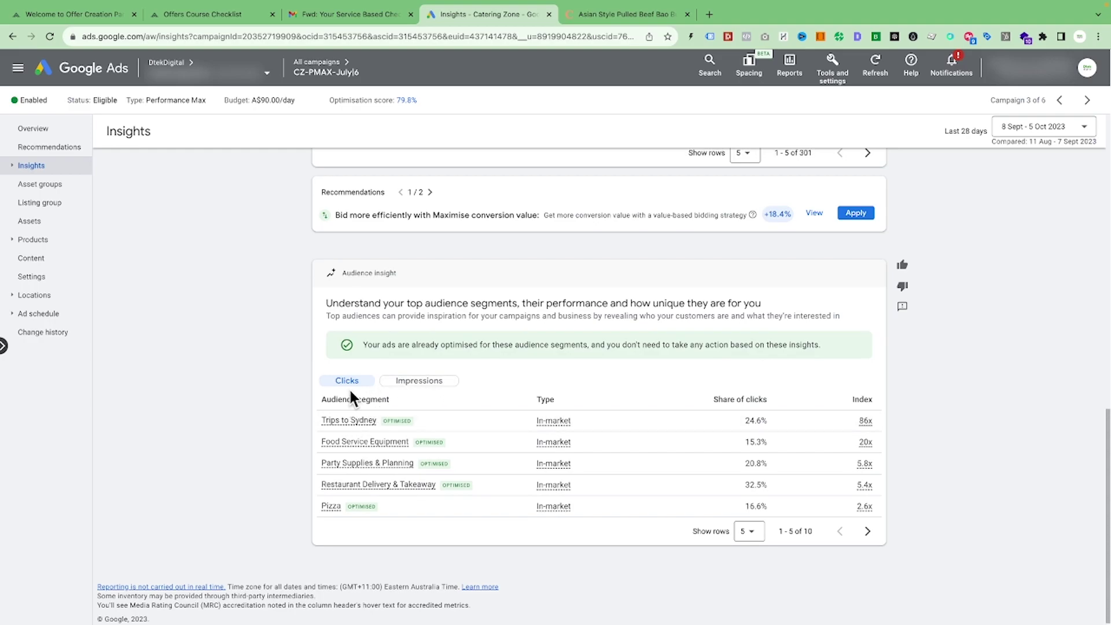
pyautogui.scroll(1, 423, 382)
pyautogui.click(422, 387)
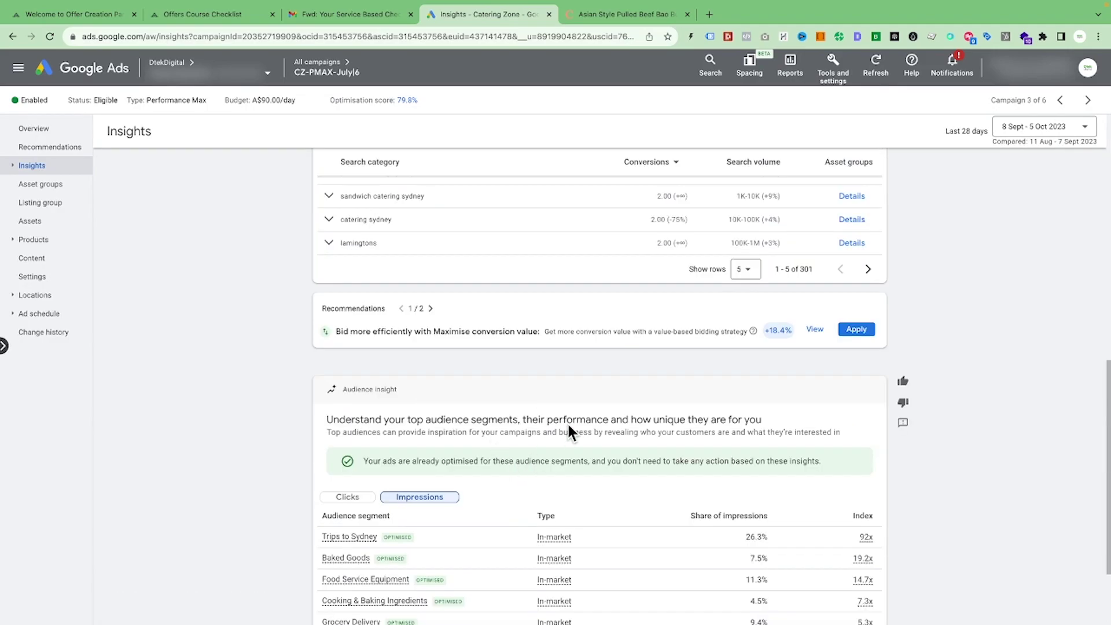
pyautogui.scroll(-2, 567, 422)
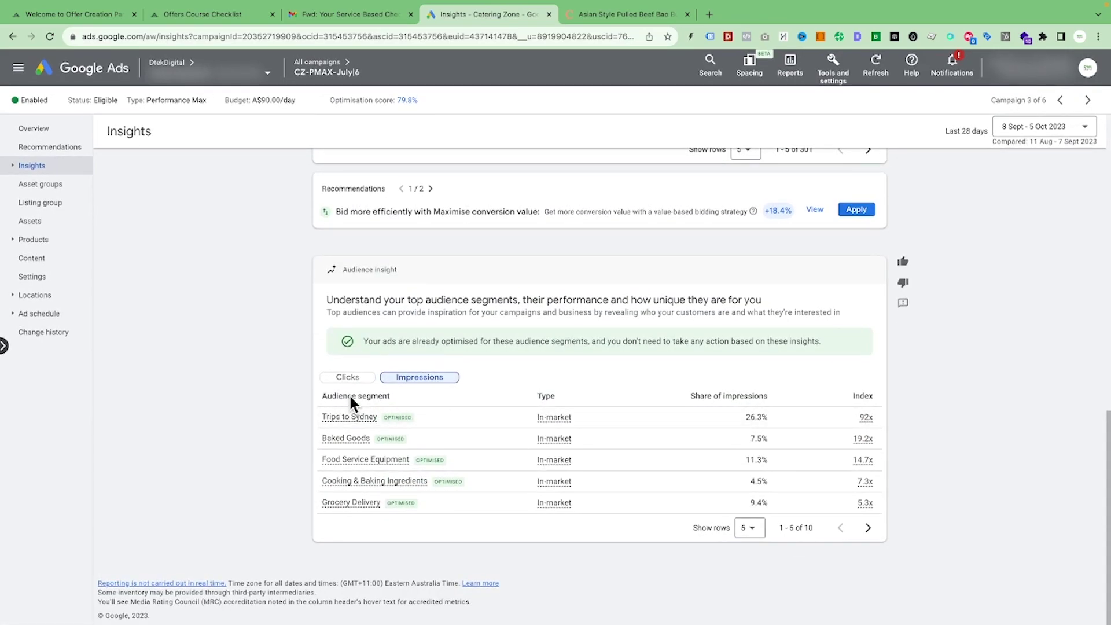
pyautogui.moveTo(403, 419)
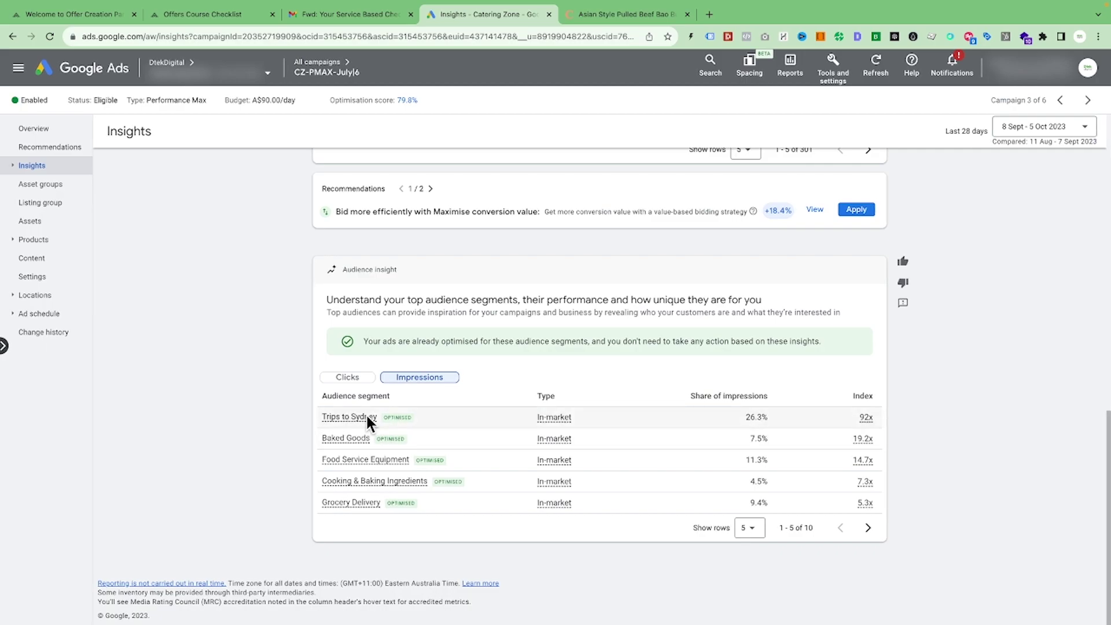
pyautogui.scroll(1, 394, 418)
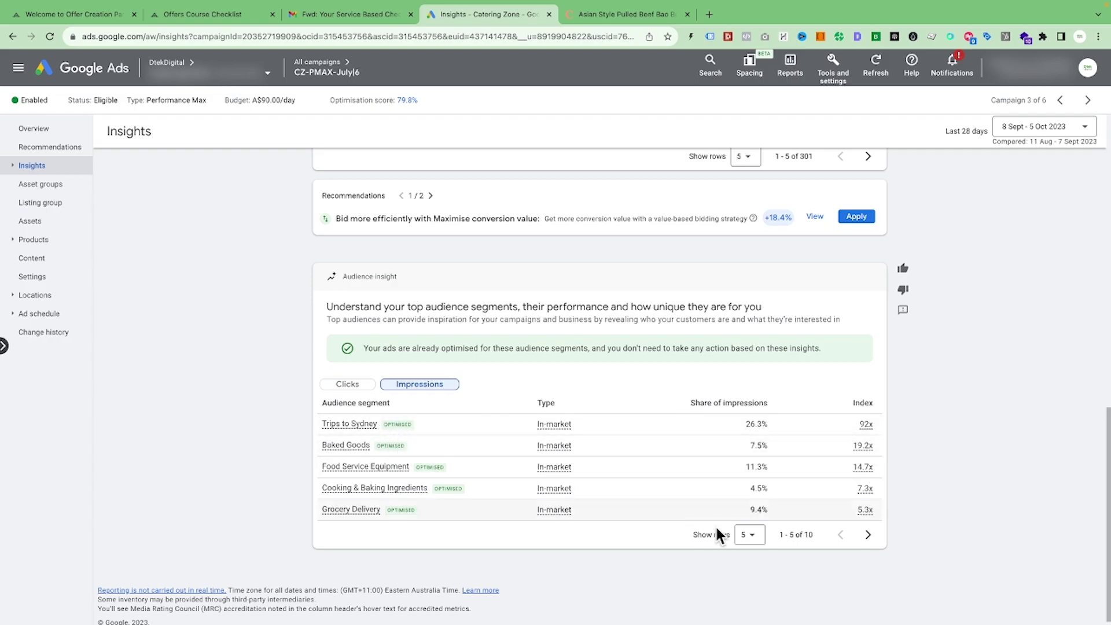
# Step: Show 10 rows in the audience insight table and review the listed segments
pyautogui.click(751, 535)
pyautogui.click(755, 578)
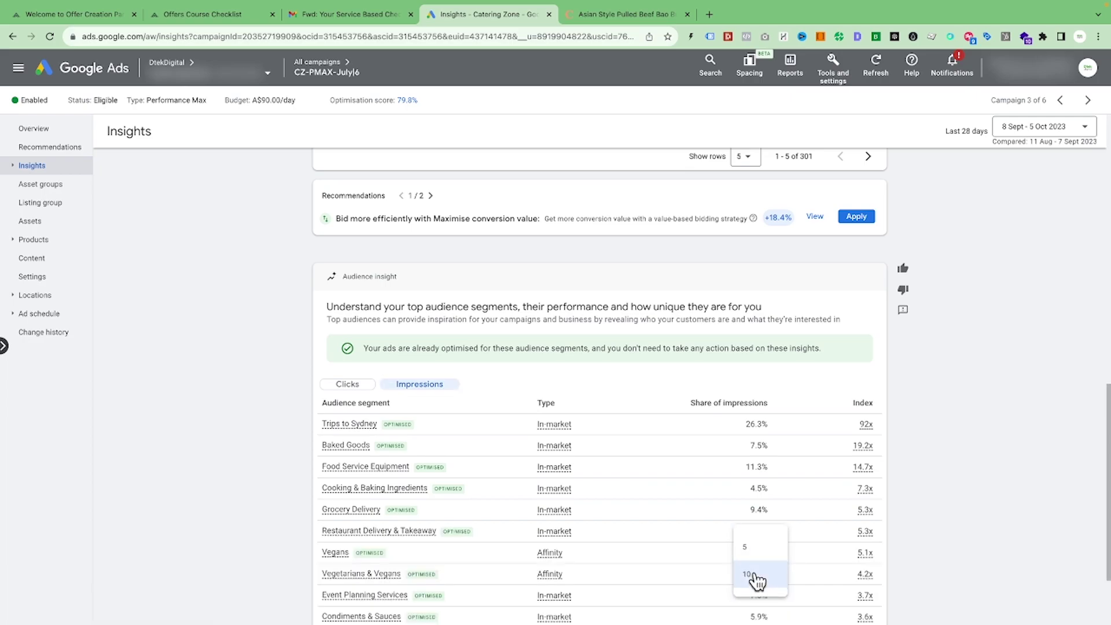
pyautogui.scroll(-2, 742, 540)
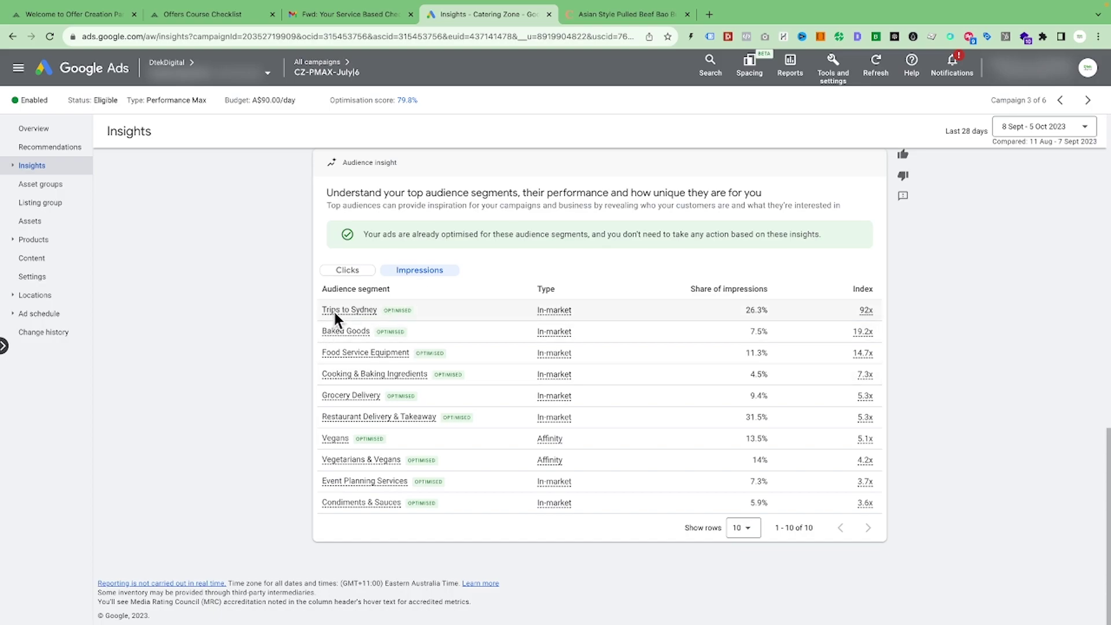
pyautogui.moveTo(374, 315)
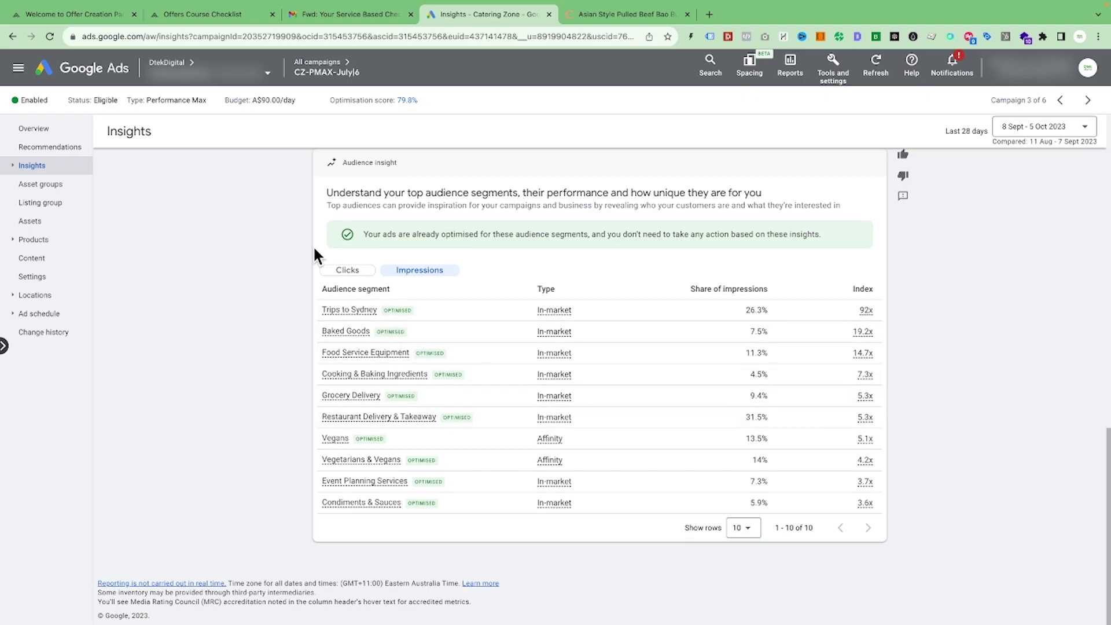
# Step: Switch the audience insight to clicks and examine the segments, including Aspiring Chefs and Trips to Sydney
pyautogui.click(345, 270)
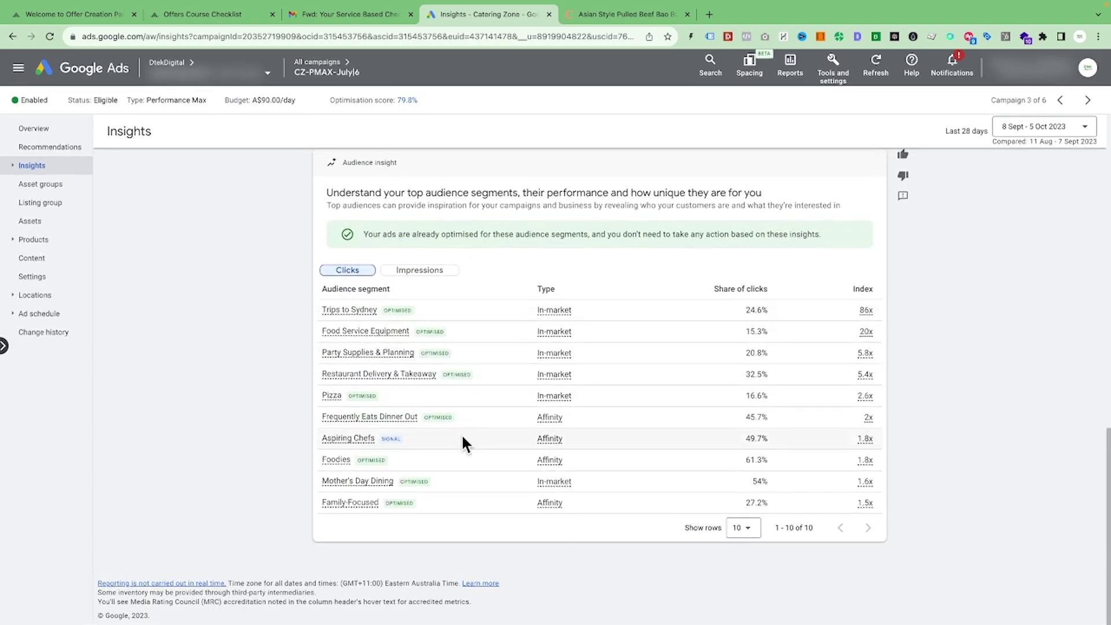
pyautogui.moveTo(395, 438)
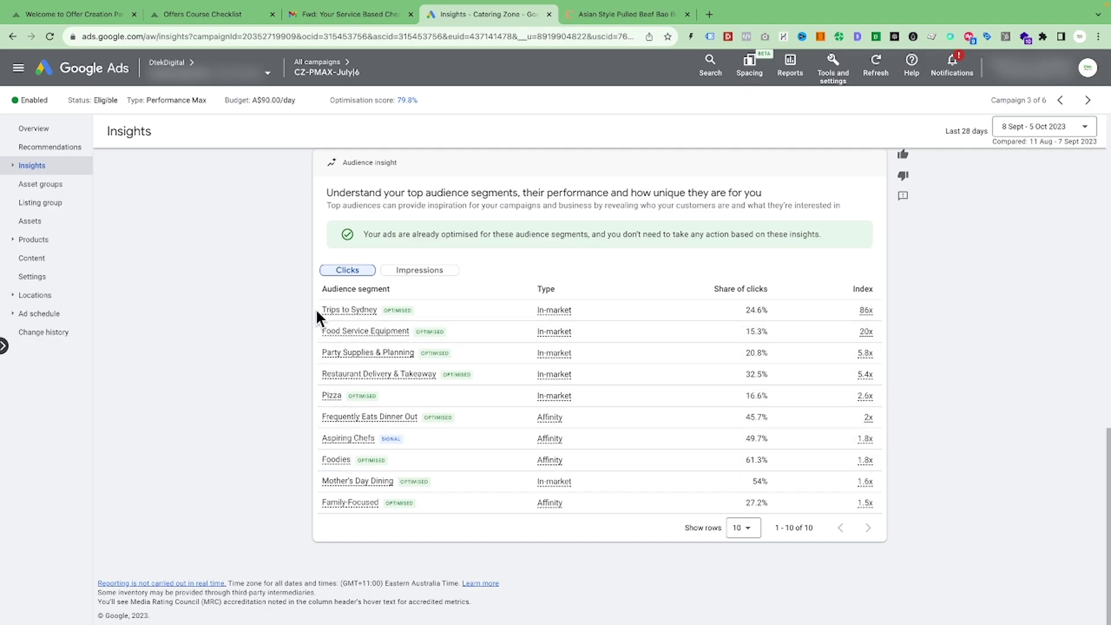
pyautogui.moveTo(359, 314)
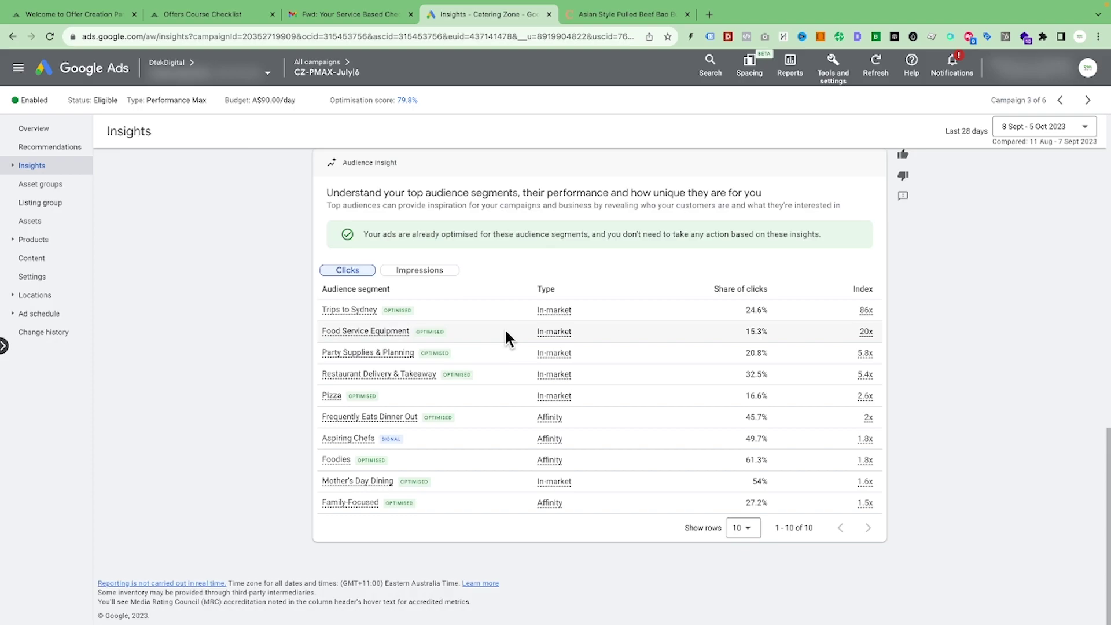
# Step: Leave the audience insight for the campaign's asset groups and compare their performance in the listing group report
pyautogui.scroll(4, 505, 328)
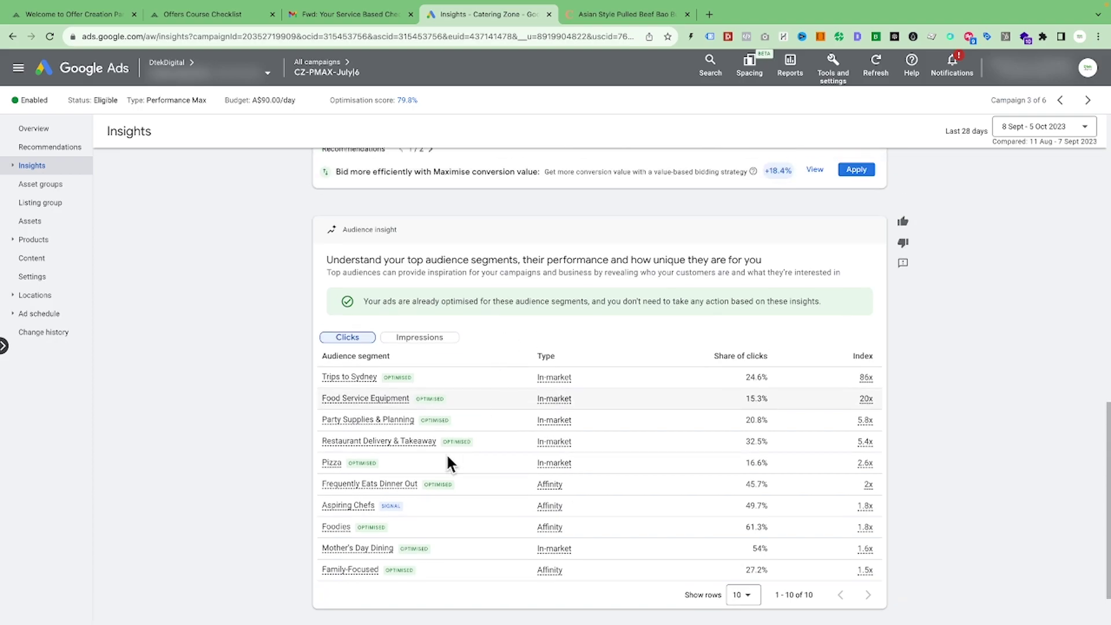
pyautogui.scroll(-4, 599, 429)
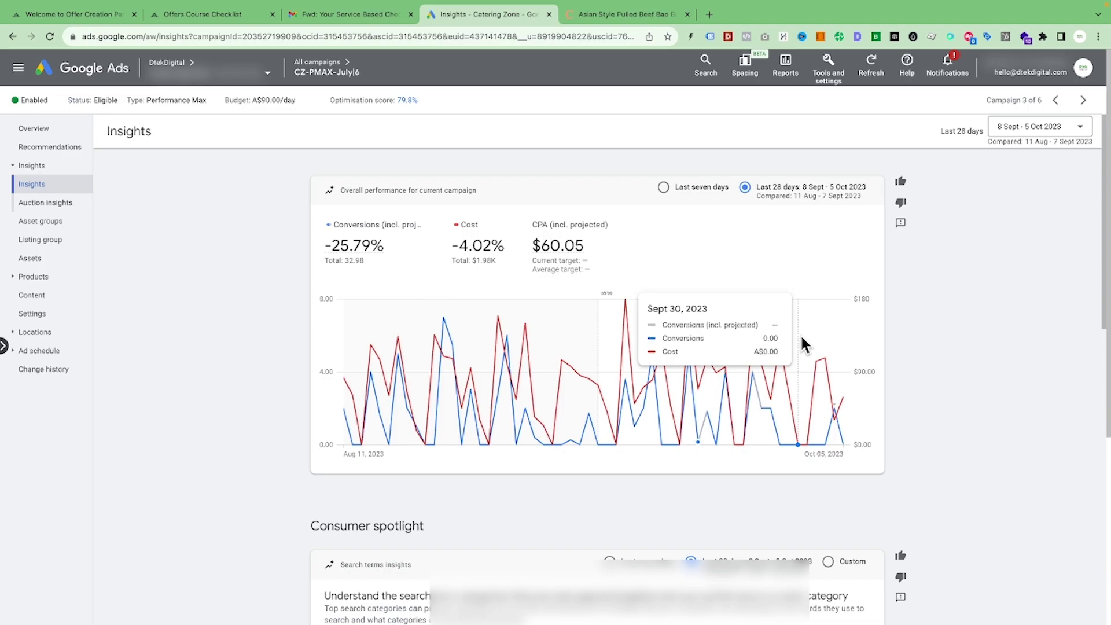
pyautogui.click(41, 223)
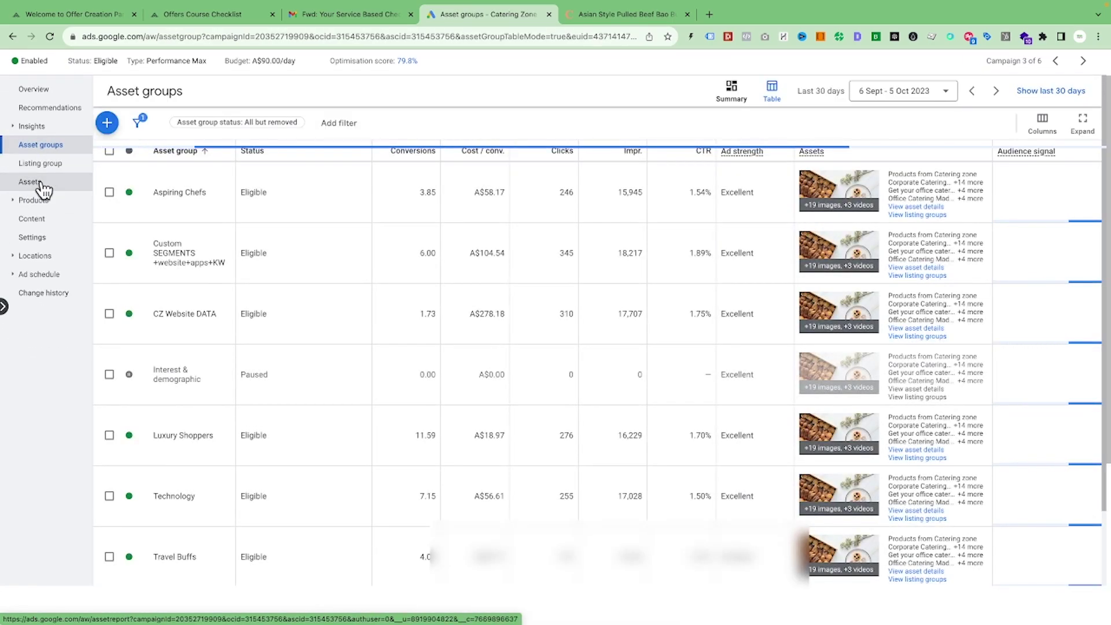
pyautogui.click(21, 165)
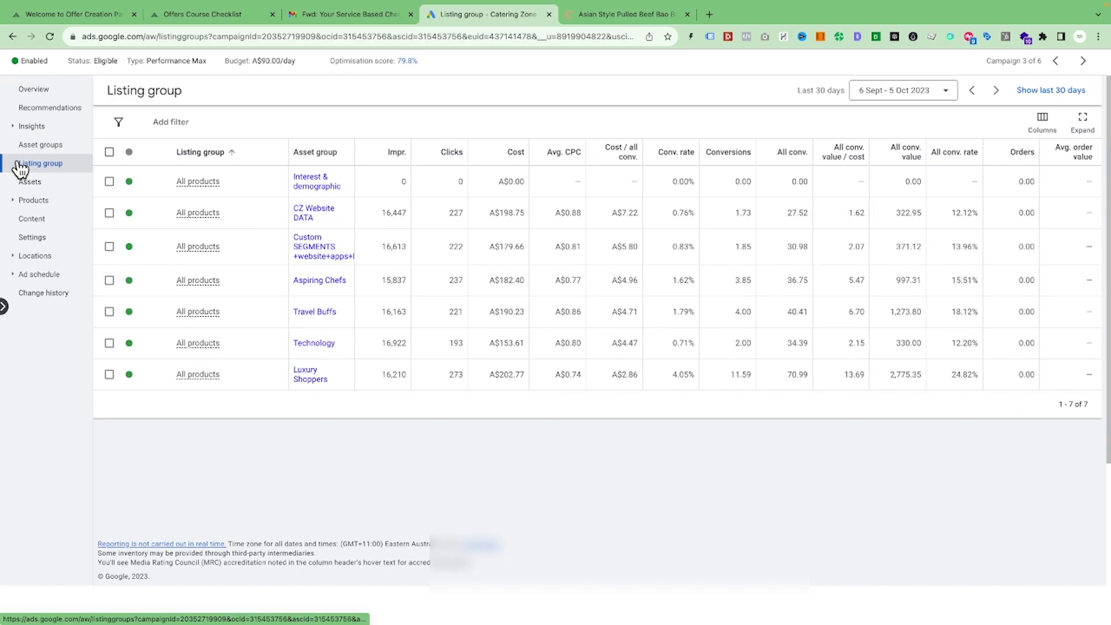
pyautogui.scroll(1, 504, 301)
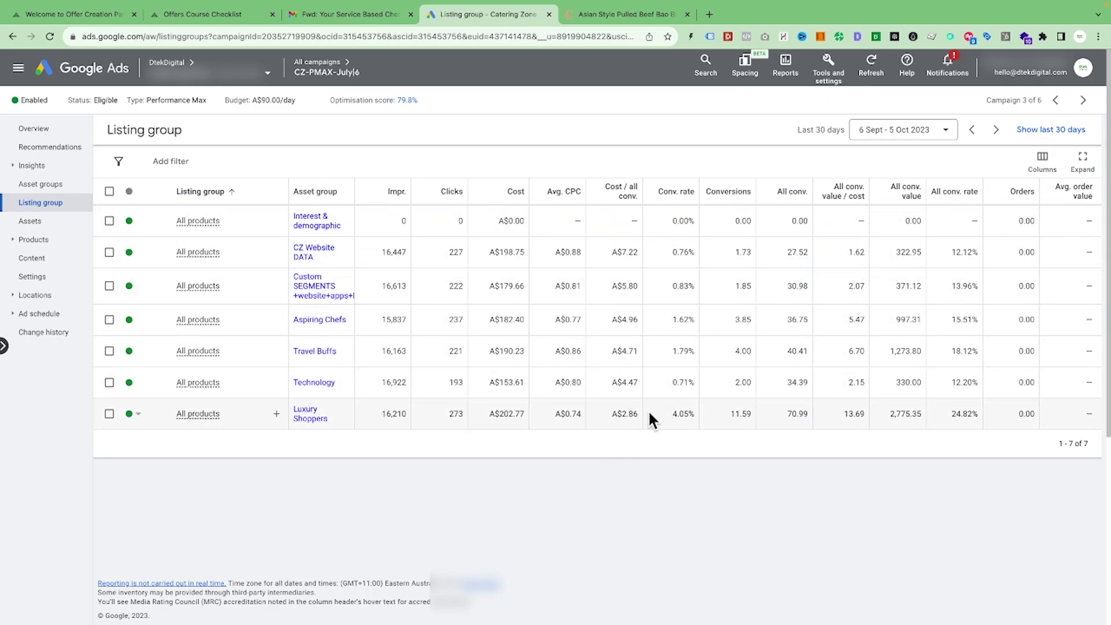
# Step: Open the campaign's product report and review each product's clicks, CTR, cost and conversions
pyautogui.click(24, 241)
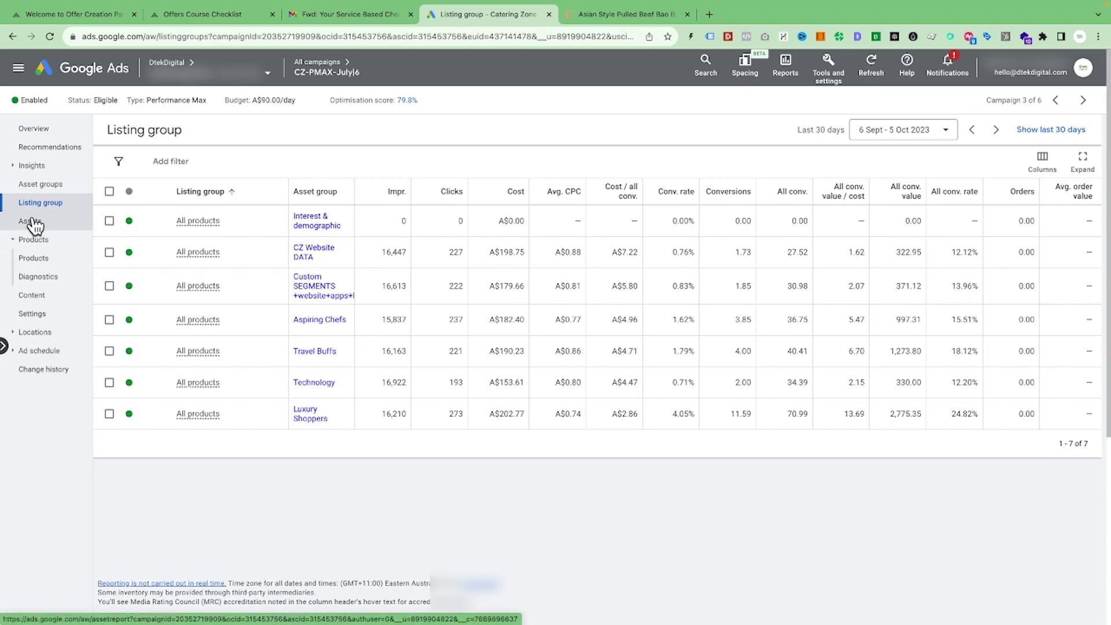
pyautogui.click(33, 262)
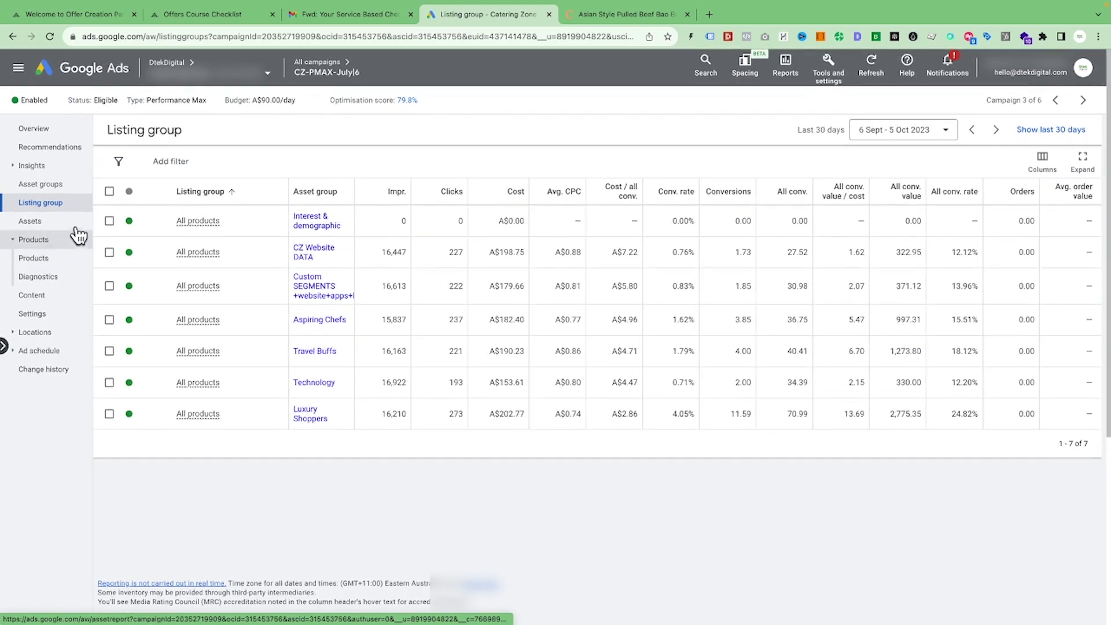
pyautogui.click(36, 264)
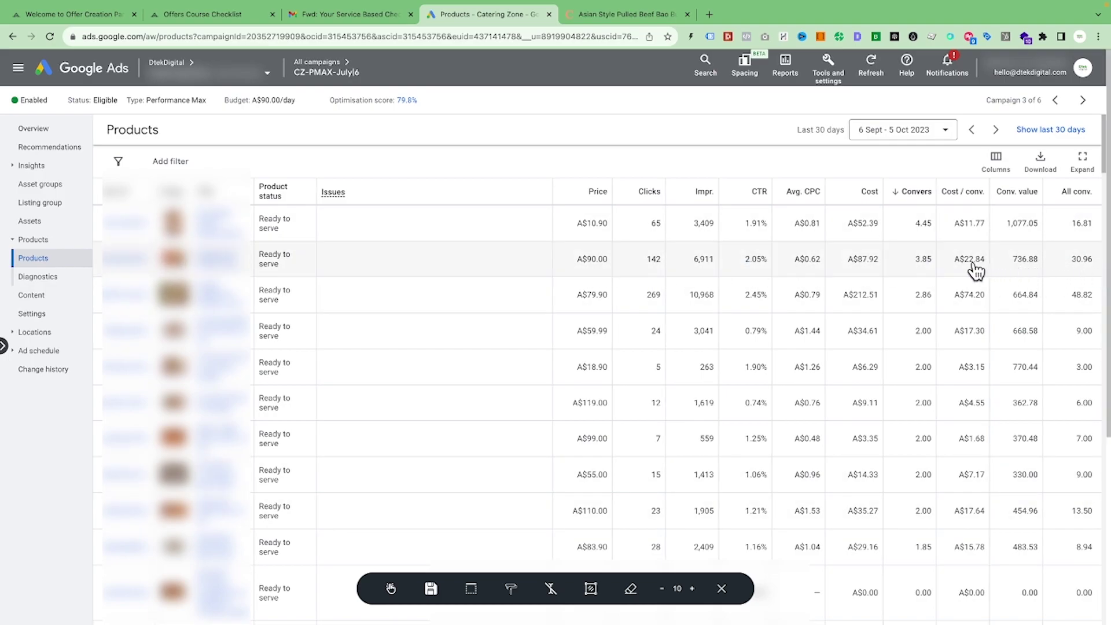
pyautogui.scroll(-1, 979, 270)
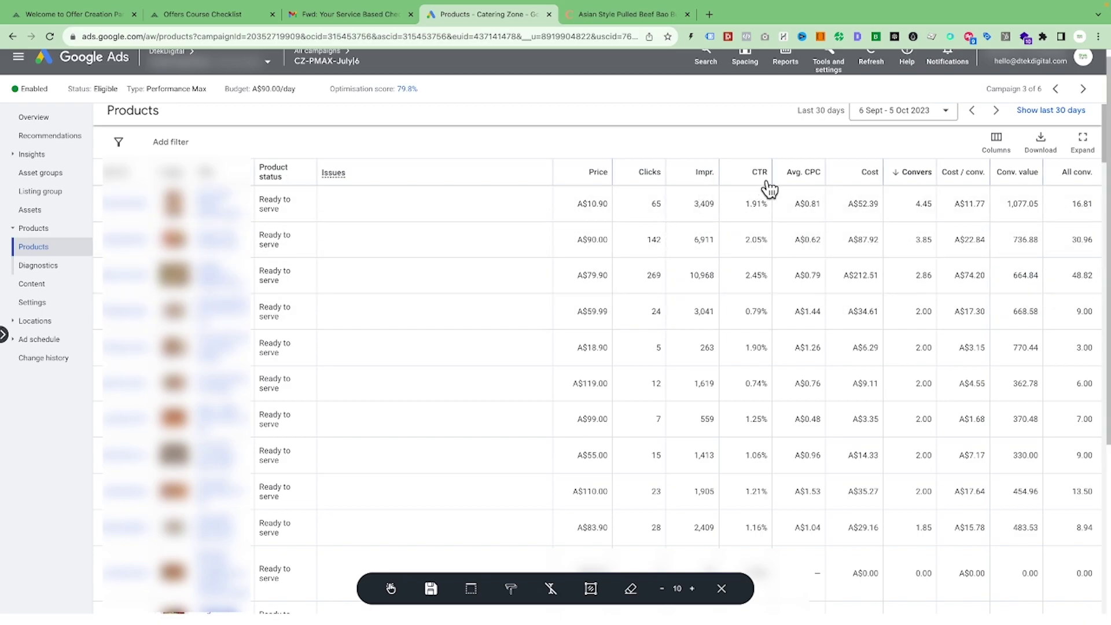
pyautogui.scroll(-1, 1069, 221)
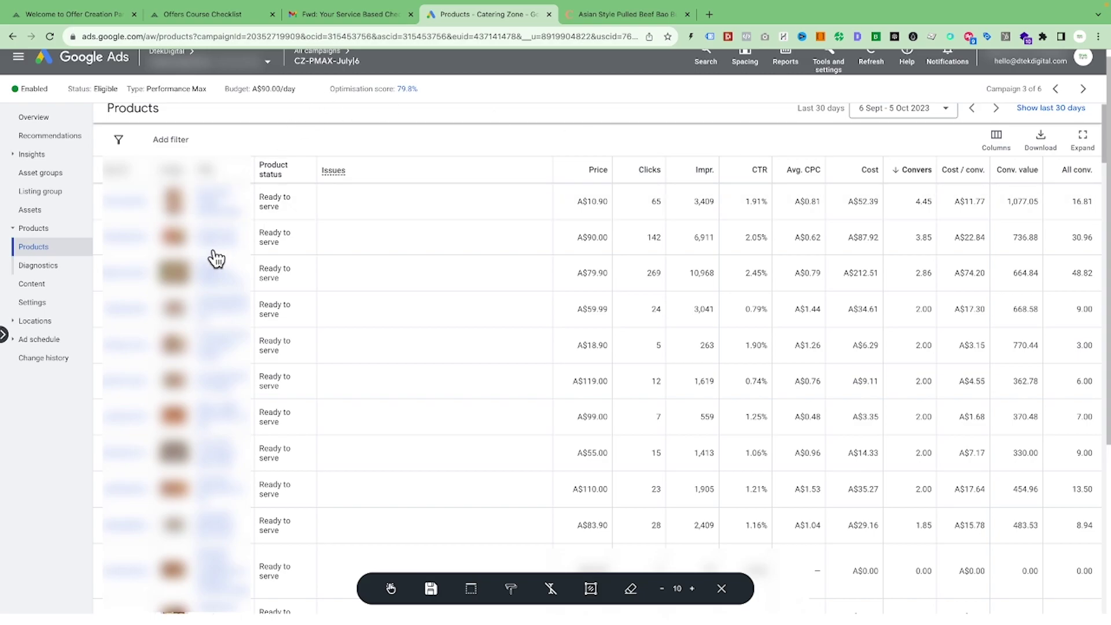
# Step: Open the product diagnostics and inspect the disapproved and ready-to-serve products in the status chart
pyautogui.click(44, 267)
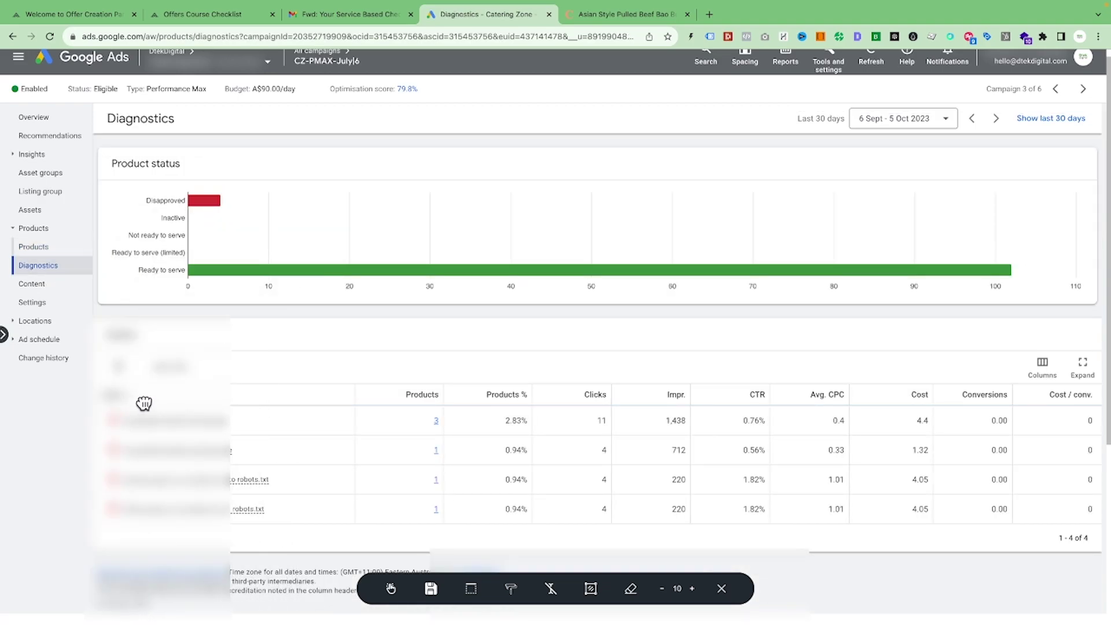
pyautogui.moveTo(191, 202)
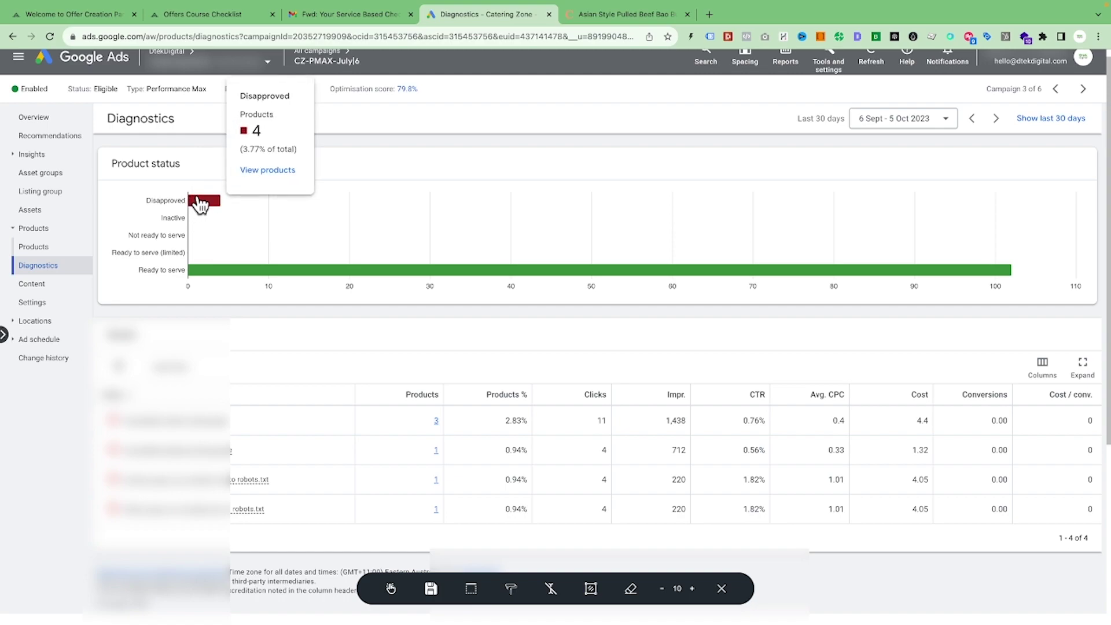
pyautogui.moveTo(212, 222)
pyautogui.moveTo(202, 275)
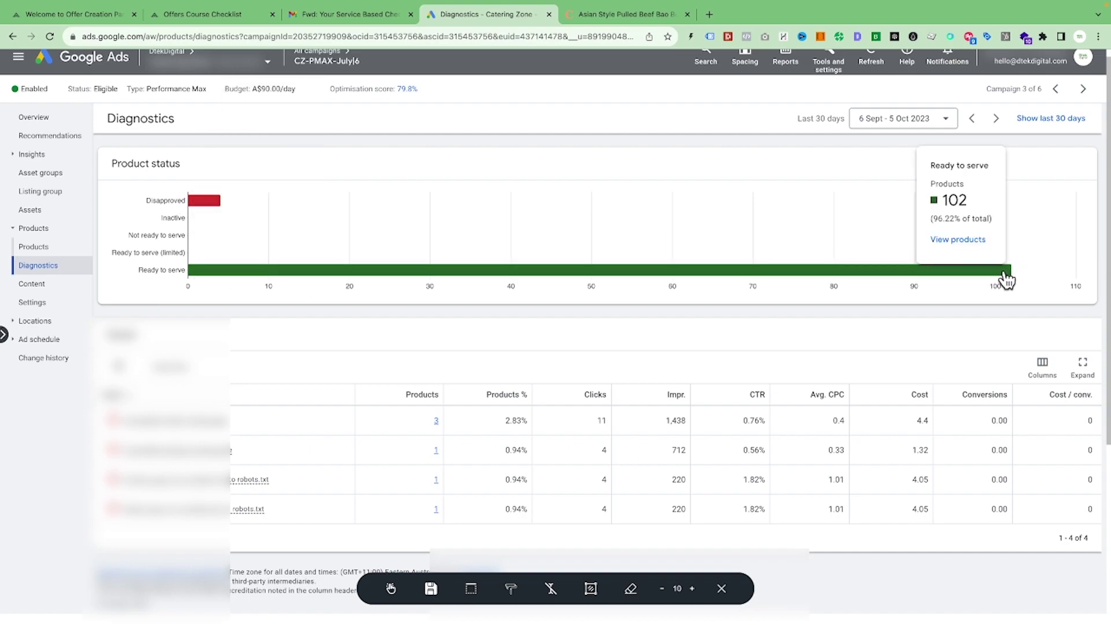
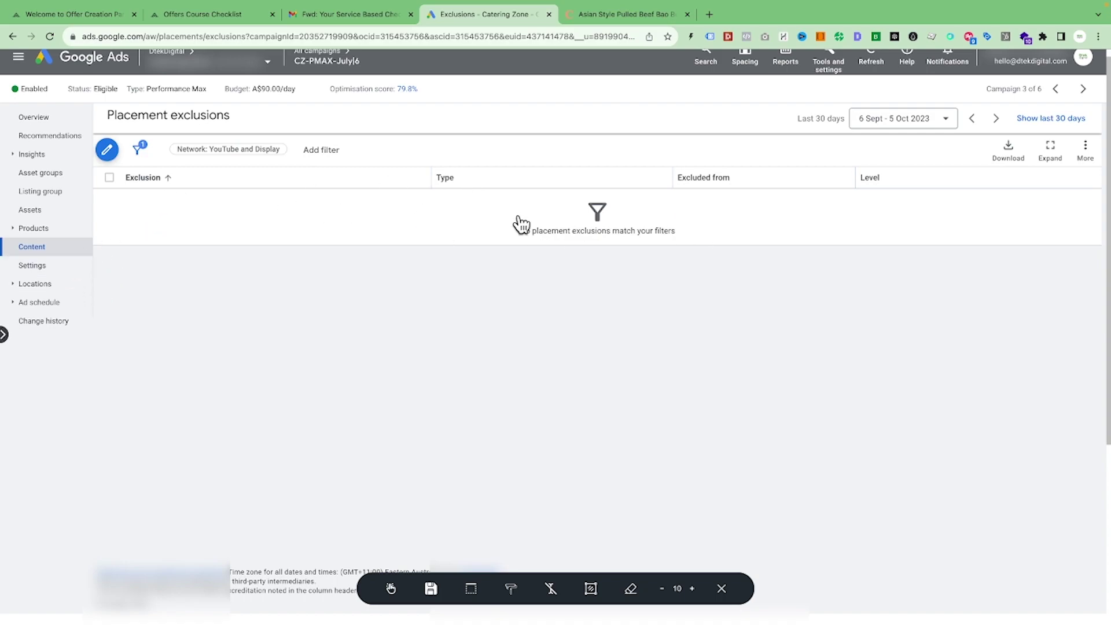
# Step: Review the campaign's targeted locations on the map and in the table, and examine its ad schedule performance
pyautogui.click(24, 283)
pyautogui.click(36, 303)
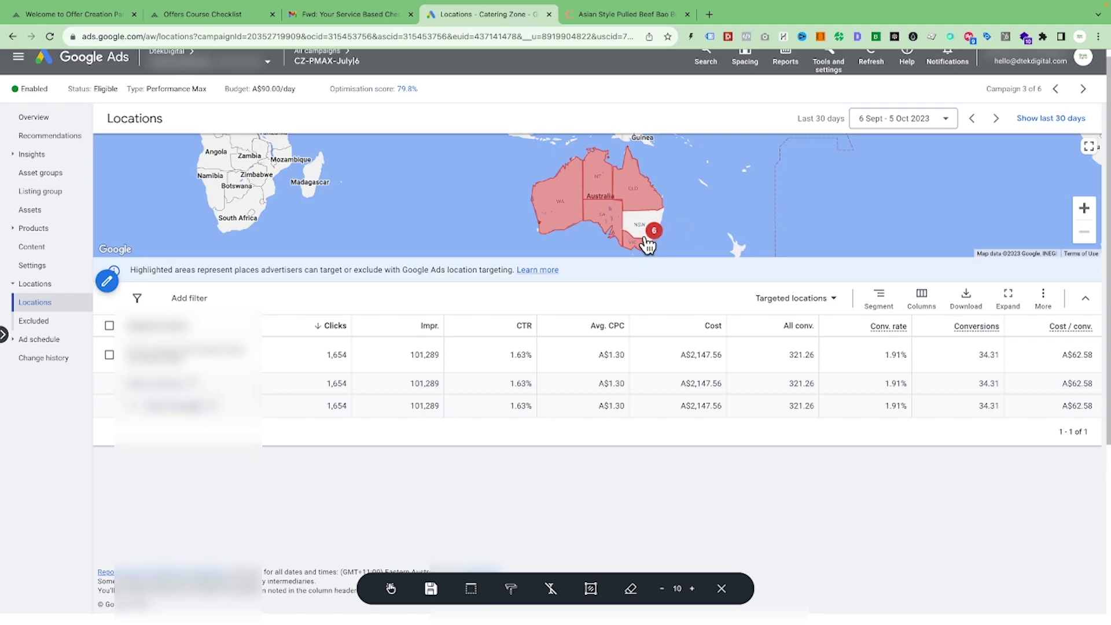
pyautogui.click(46, 339)
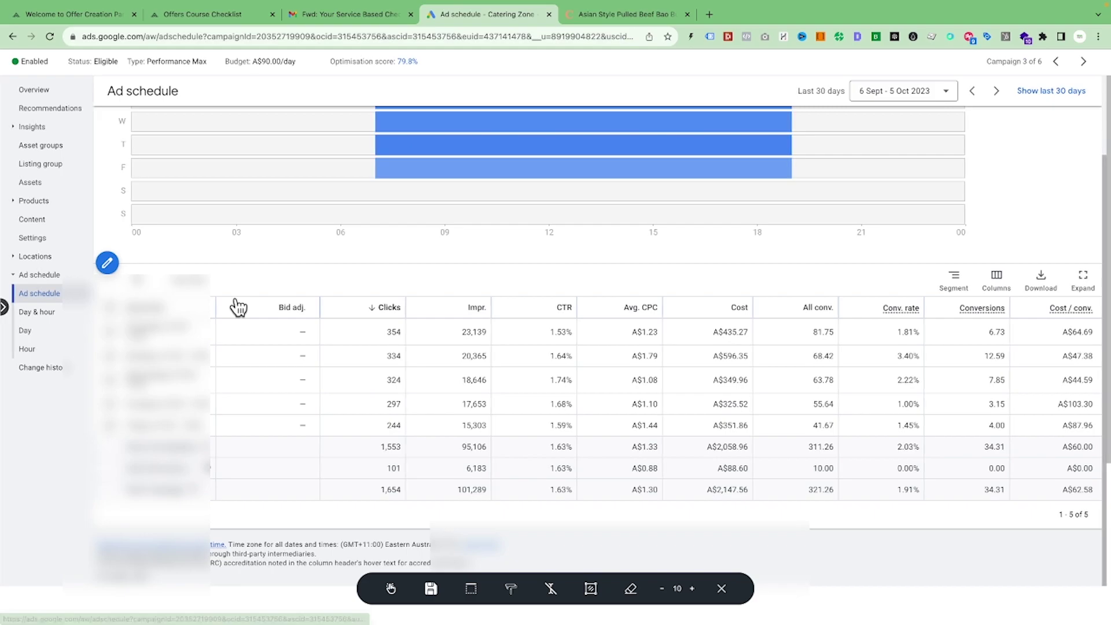
pyautogui.scroll(1, 677, 327)
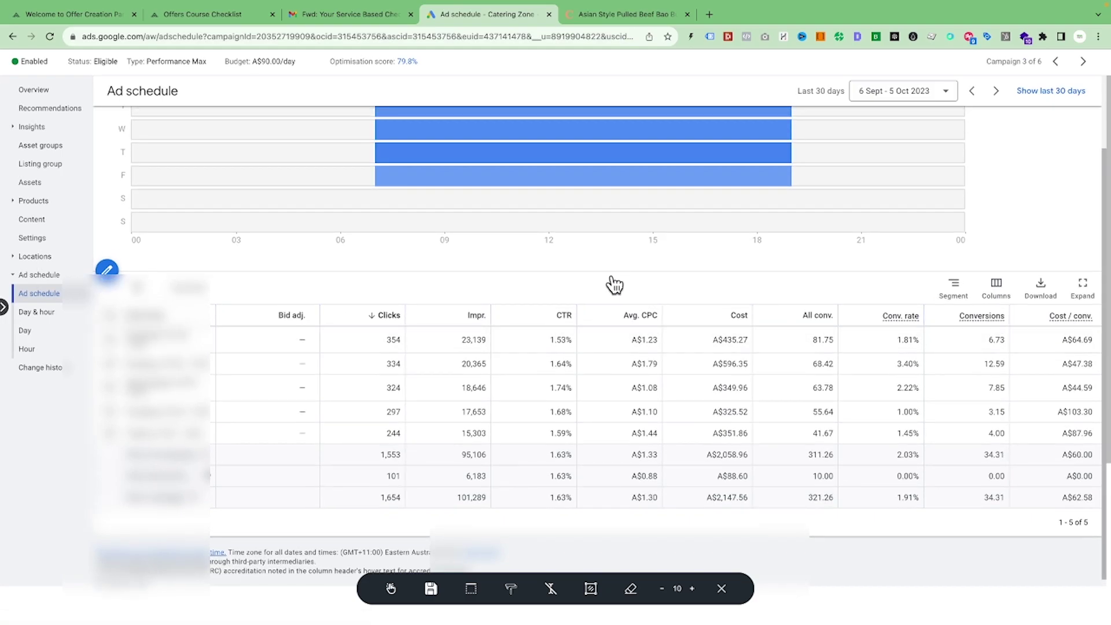